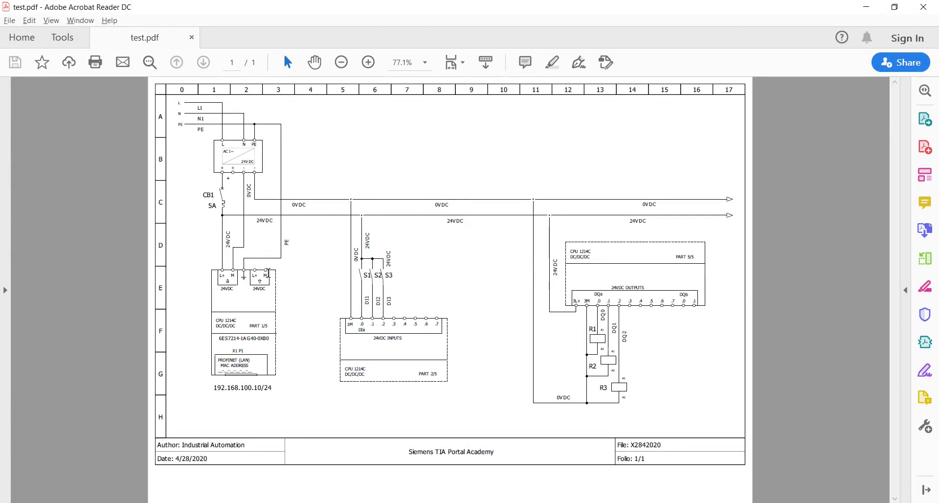
Zoom and pan the schematic to the CPU boxes and select the 'CPU 1214C' text
{"action": "key", "text": "ctrl+equal"}
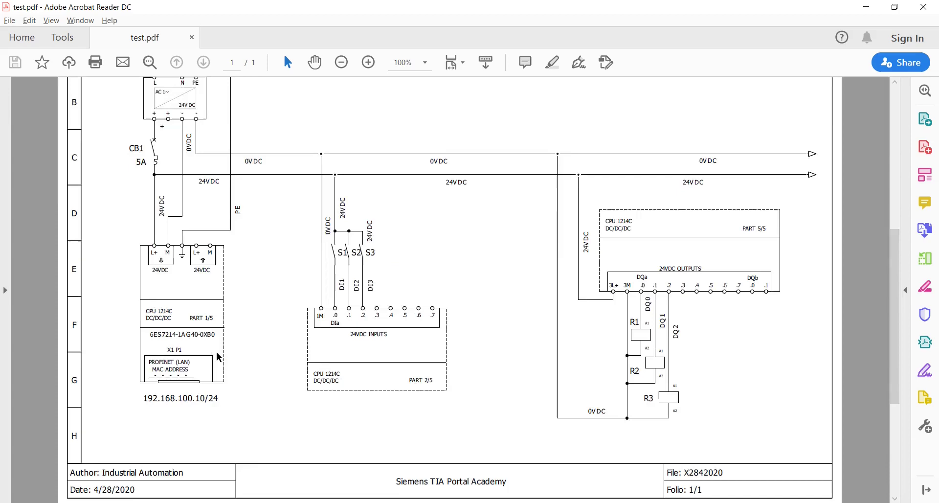
{"action": "key", "text": "ctrl+equal"}
{"action": "left_click", "coordinate": [315, 62]}
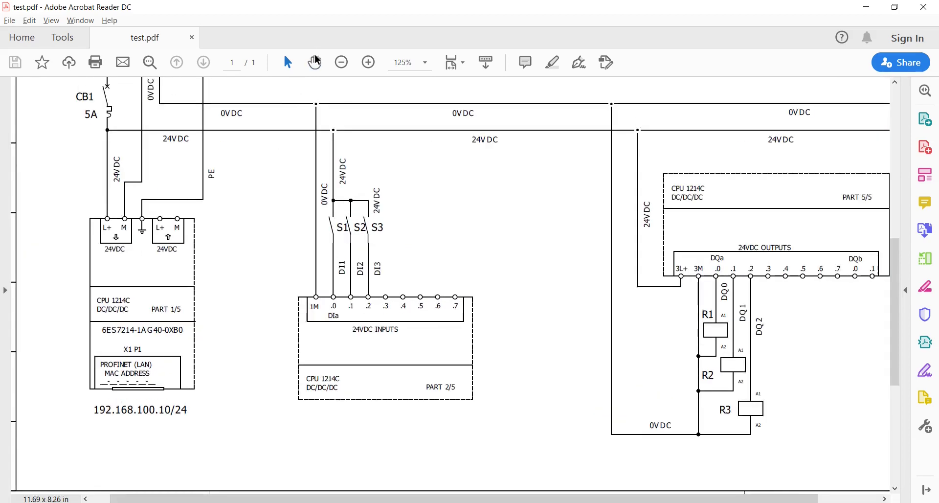
{"action": "left_click_drag", "start_coordinate": [349, 295], "coordinate": [374, 262]}
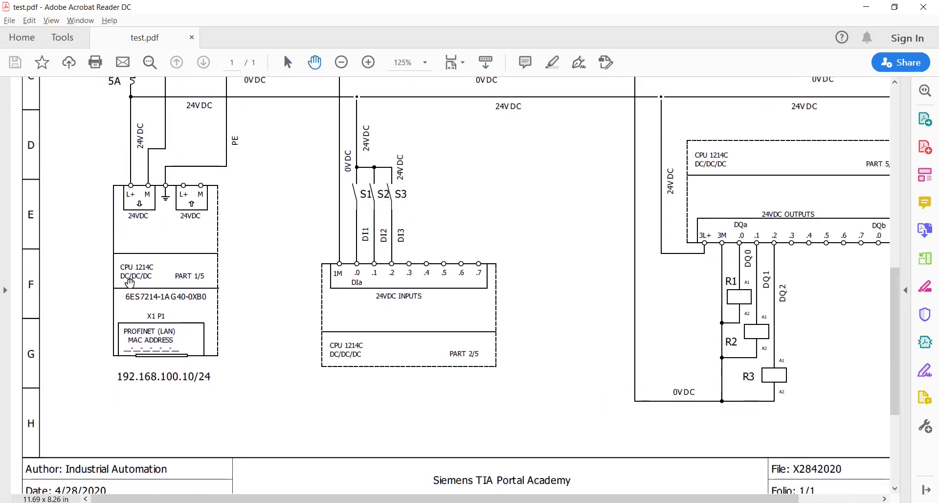
{"action": "scroll", "coordinate": [130, 284], "scroll_direction": "up", "scroll_amount": 2, "text": "ctrl"}
{"action": "left_click", "coordinate": [286, 65]}
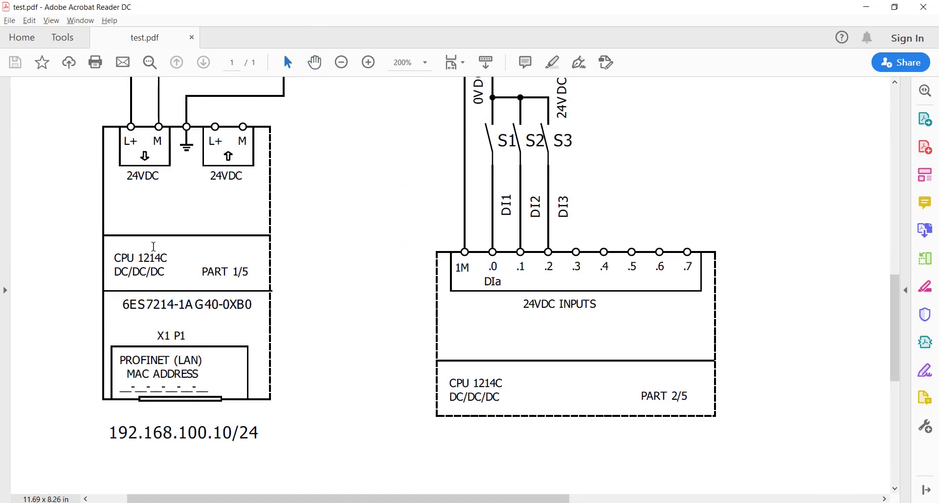
{"action": "mouse_move", "coordinate": [114, 263]}
{"action": "left_mouse_down"}
{"action": "mouse_move", "coordinate": [167, 260]}
{"action": "mouse_move", "coordinate": [128, 280]}
{"action": "left_mouse_up"}
Select the CPU part number 6ES7214-1AG40-0XB0 in the wiring diagram
{"action": "scroll", "coordinate": [128, 280], "scroll_direction": "down", "scroll_amount": 1}
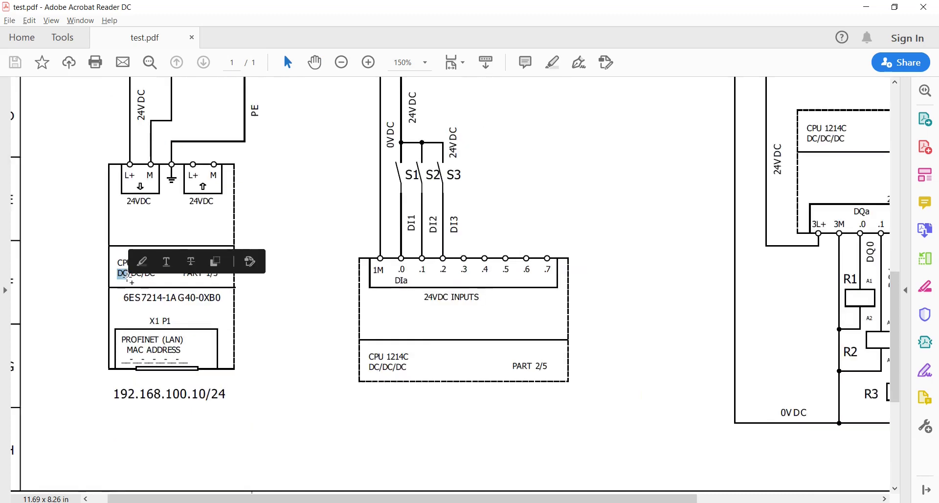
{"action": "scroll", "coordinate": [128, 279], "scroll_direction": "down", "scroll_amount": 1}
{"action": "scroll", "coordinate": [125, 277], "scroll_direction": "up", "scroll_amount": 1}
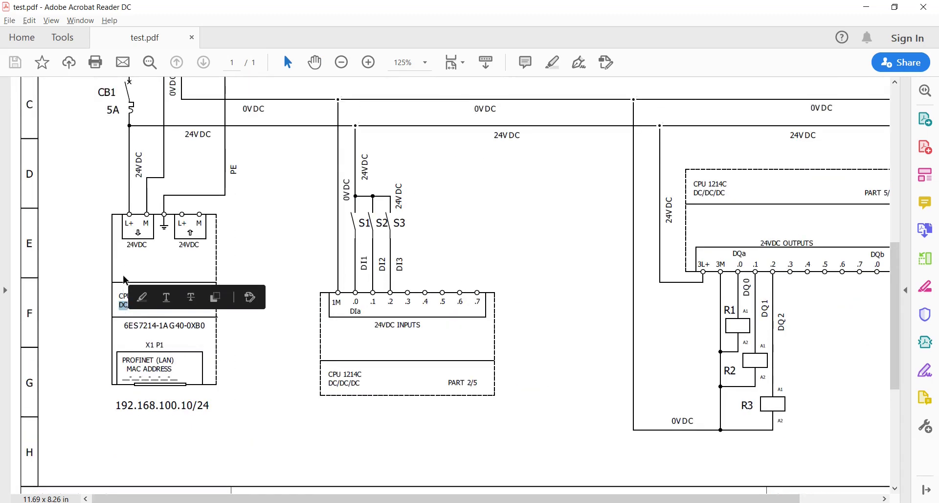
{"action": "scroll", "coordinate": [125, 274], "scroll_direction": "up", "scroll_amount": 2}
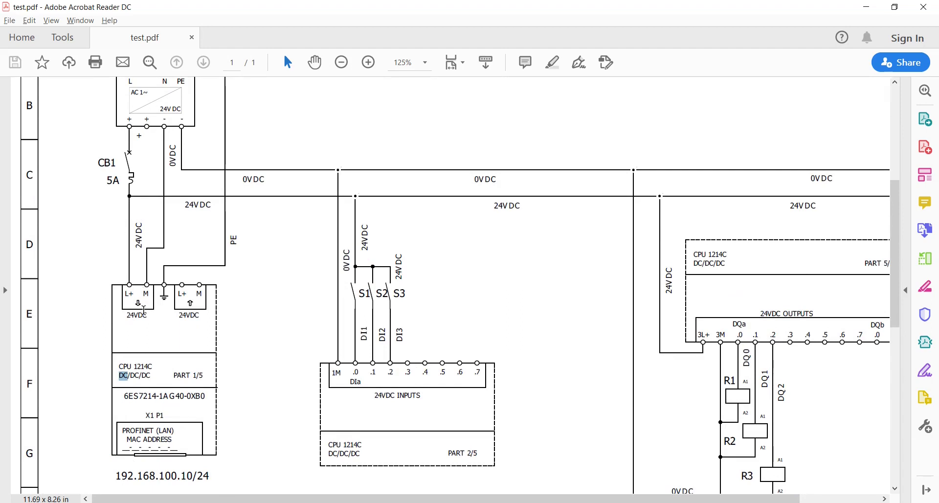
{"action": "left_click", "coordinate": [133, 376]}
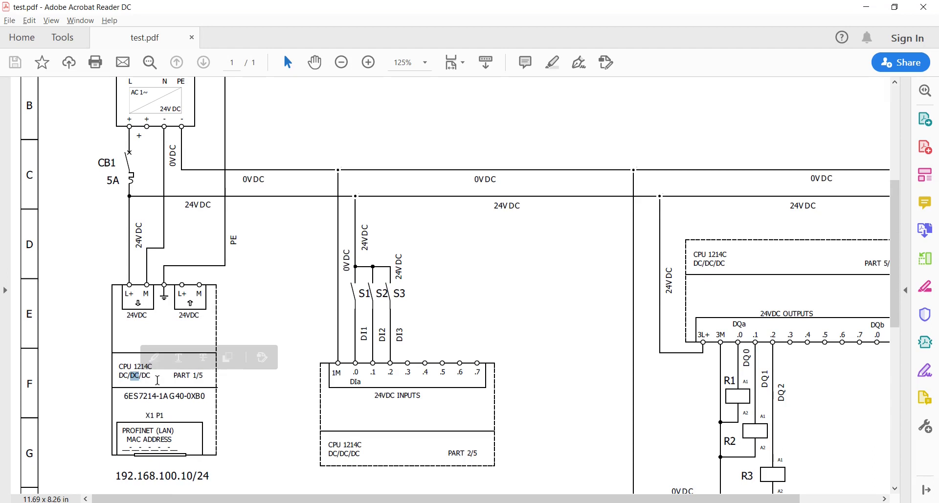
{"action": "left_click", "coordinate": [147, 377]}
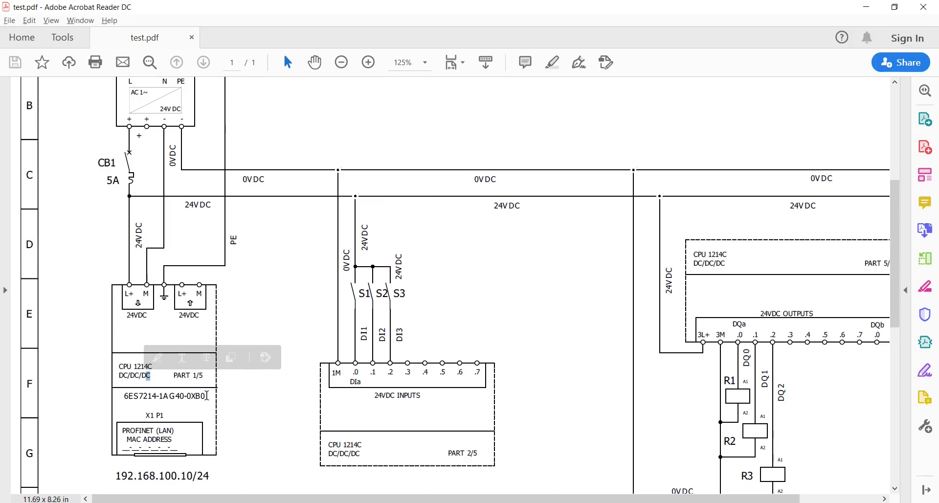
{"action": "left_click", "coordinate": [206, 395]}
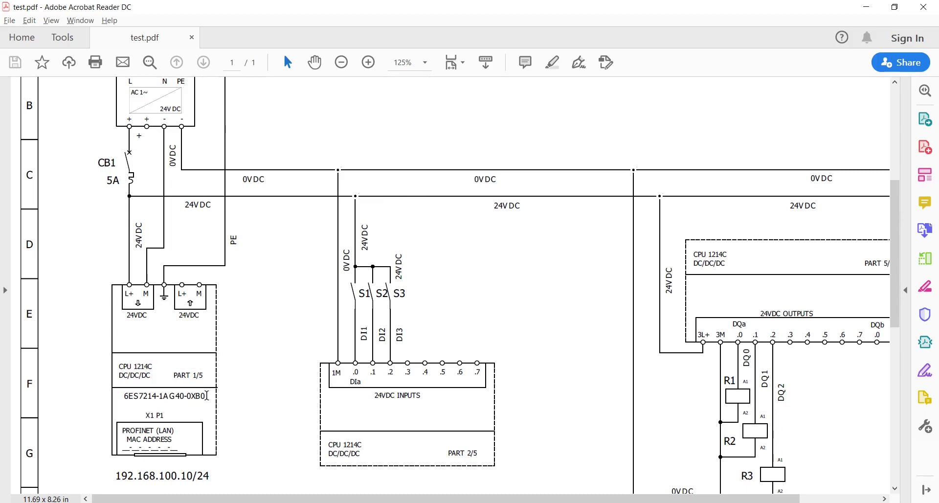
{"action": "left_click_drag", "start_coordinate": [207, 395], "coordinate": [125, 395]}
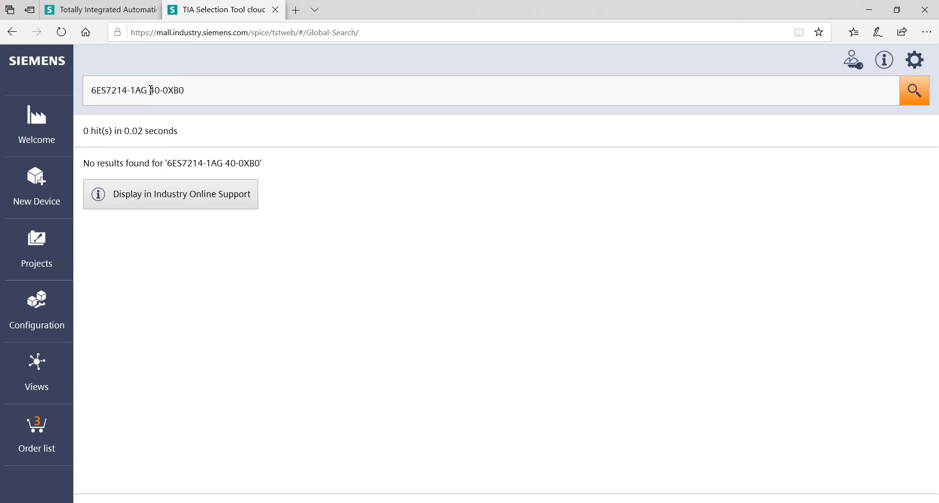
Search the corrected part number 6ES7214-1AG40-0XB0 and add the CPU 1214C to S7-1200_3
{"action": "left_click", "coordinate": [152, 90]}
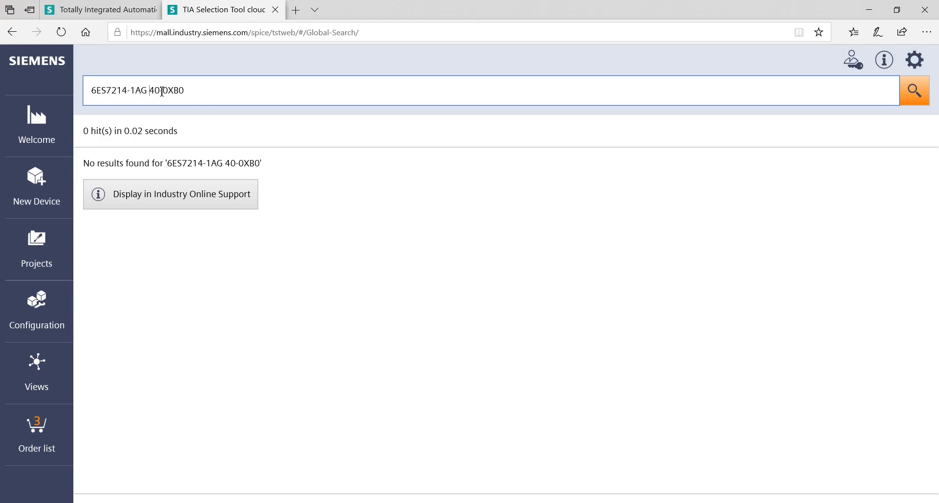
{"action": "key", "text": "BackSpace"}
{"action": "key", "text": "Return"}
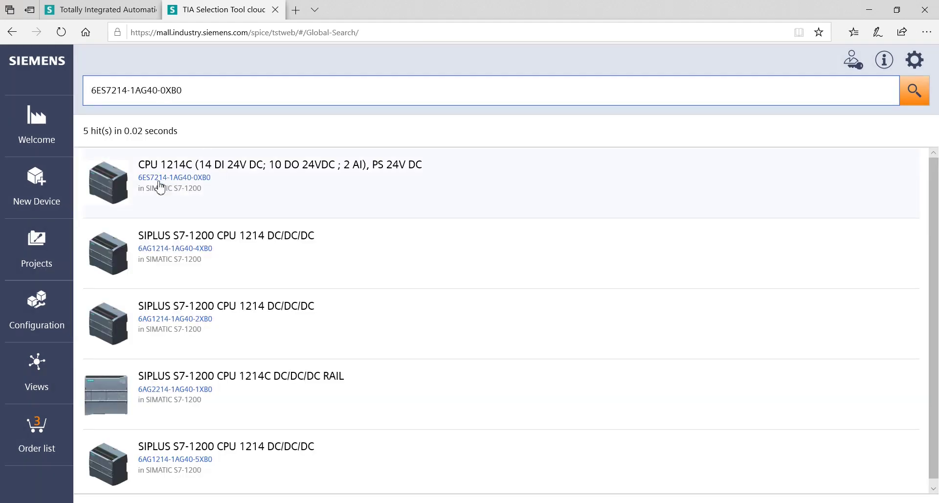
{"action": "left_click", "coordinate": [192, 185]}
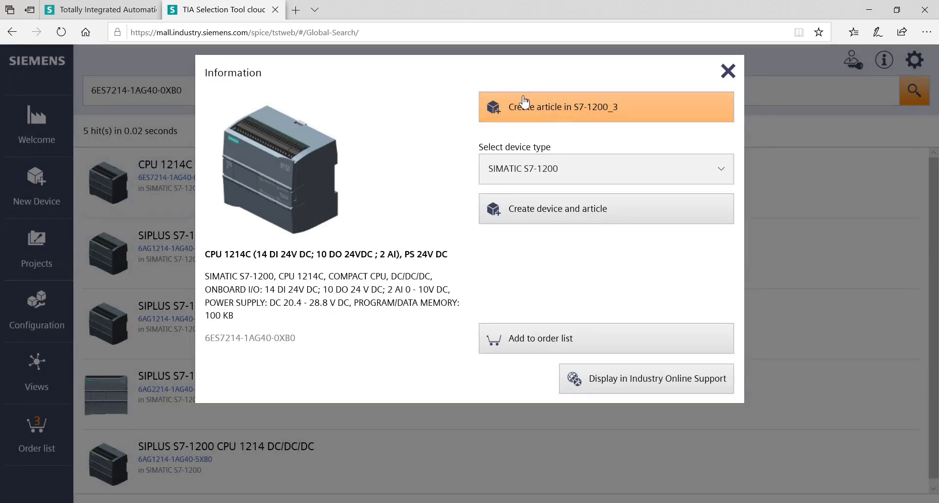
{"action": "left_click", "coordinate": [523, 101]}
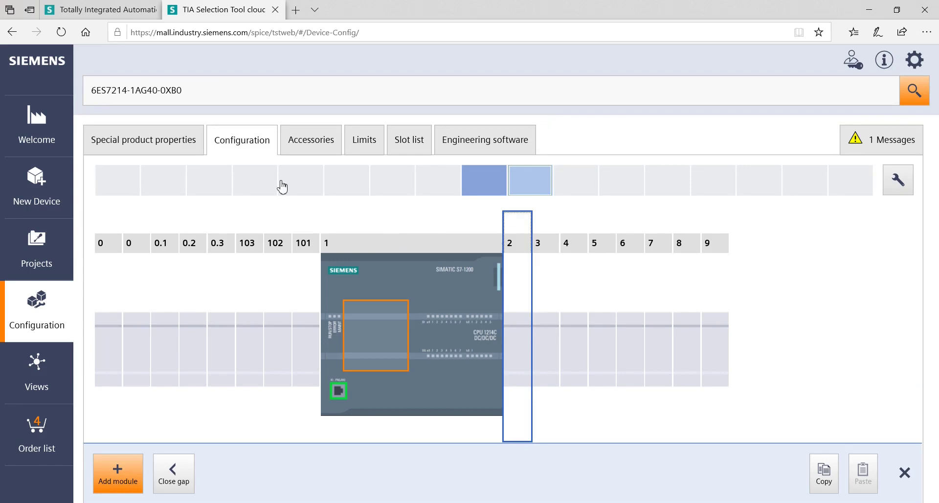
Select the CPU 1214C in the rack and view its variant list without changing it
{"action": "left_click", "coordinate": [372, 337]}
{"action": "double_click", "coordinate": [374, 341]}
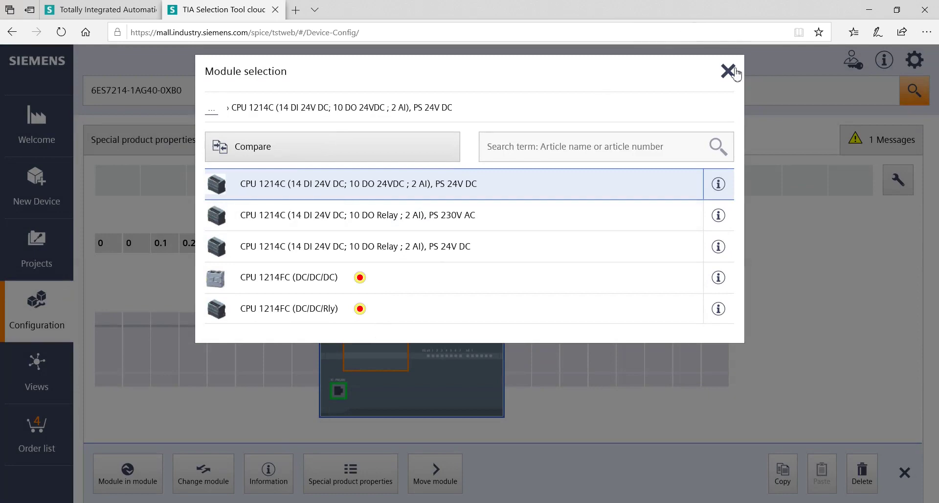
{"action": "left_click", "coordinate": [728, 71]}
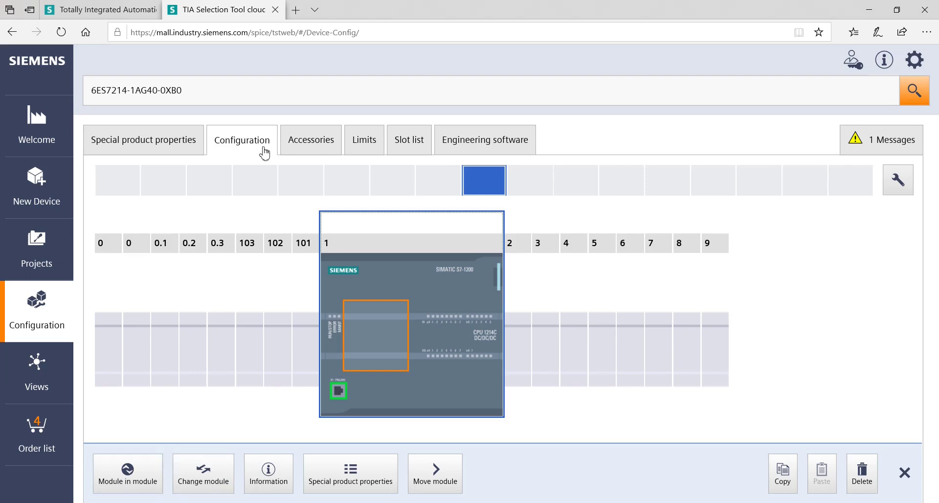
Review the CPU 1214C limits: I/O counts, power loss, current consumption and reaction time
{"action": "left_click", "coordinate": [363, 143]}
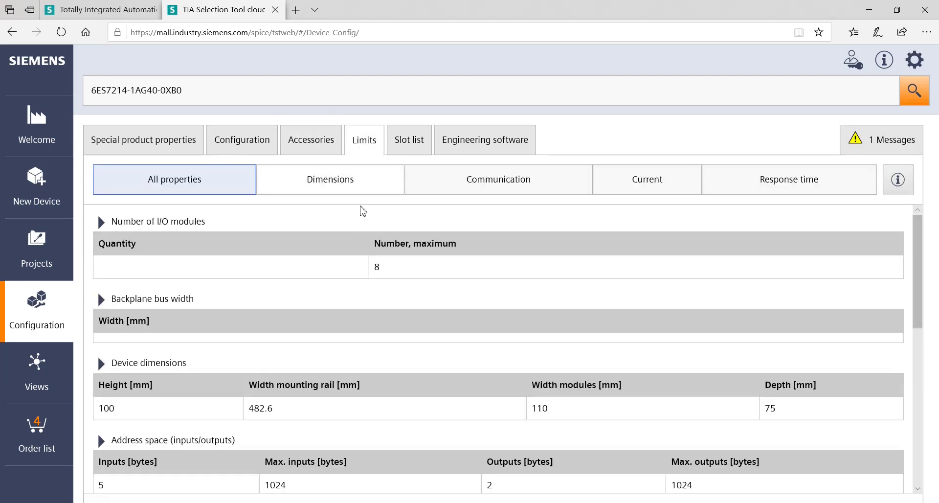
{"action": "scroll", "coordinate": [348, 271], "scroll_direction": "down", "scroll_amount": 1}
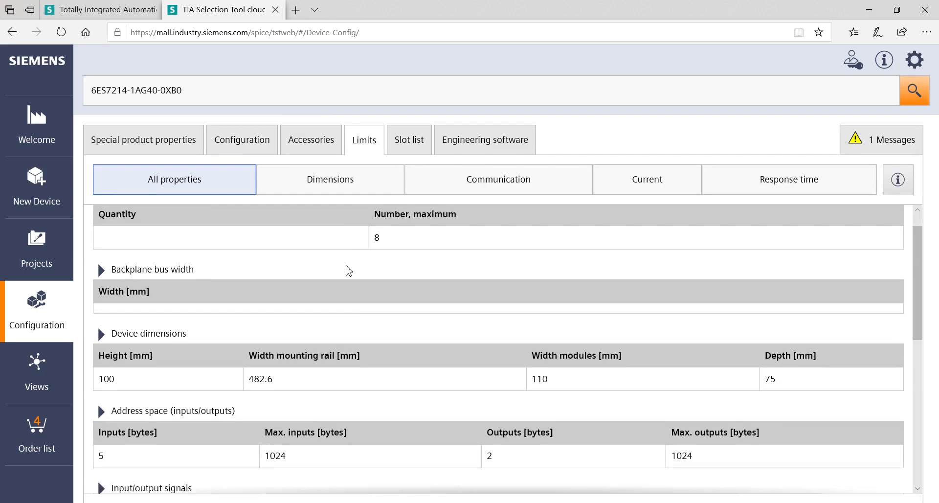
{"action": "scroll", "coordinate": [349, 271], "scroll_direction": "down", "scroll_amount": 2}
{"action": "scroll", "coordinate": [349, 271], "scroll_direction": "down", "scroll_amount": 2}
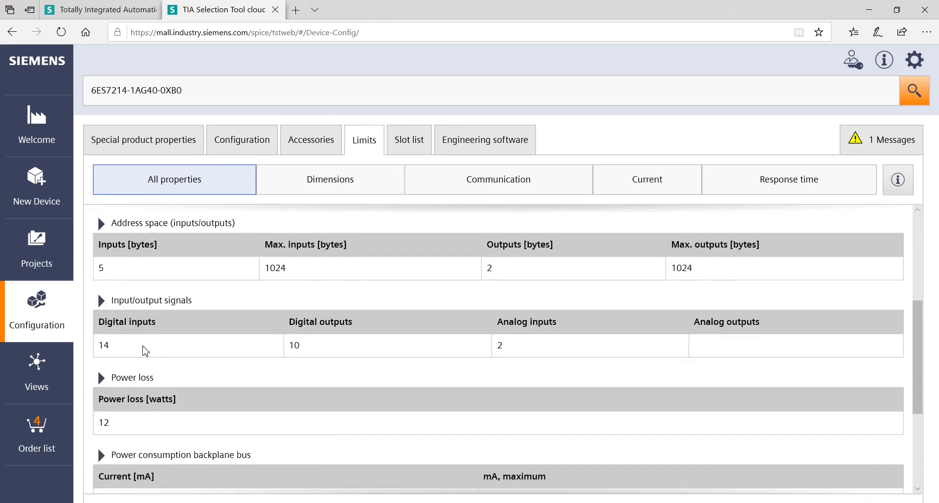
{"action": "scroll", "coordinate": [320, 352], "scroll_direction": "down", "scroll_amount": 1}
{"action": "scroll", "coordinate": [138, 353], "scroll_direction": "down", "scroll_amount": 1}
{"action": "scroll", "coordinate": [138, 353], "scroll_direction": "down", "scroll_amount": 1}
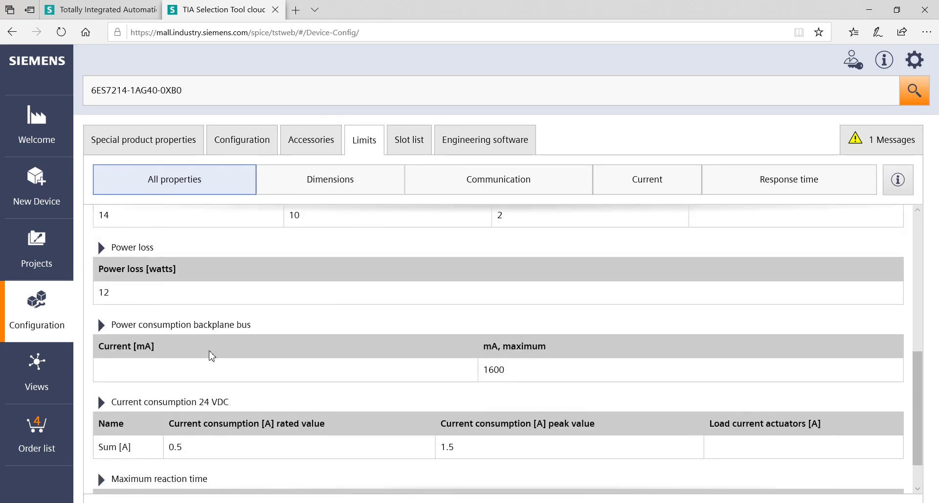
{"action": "scroll", "coordinate": [299, 356], "scroll_direction": "down", "scroll_amount": 1}
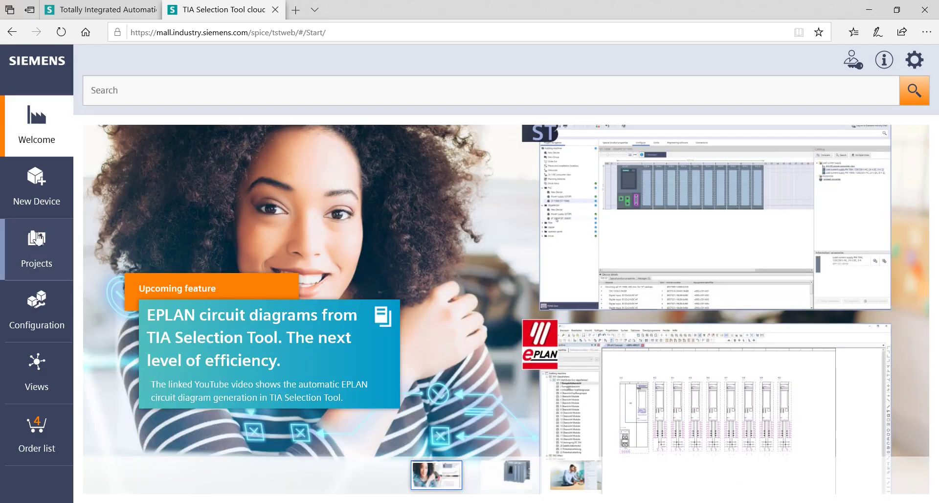
Create a new SIMATIC S7-1200 controller and browse slot 1 CPUs to the CPU 1211C variants
{"action": "left_click", "coordinate": [41, 199]}
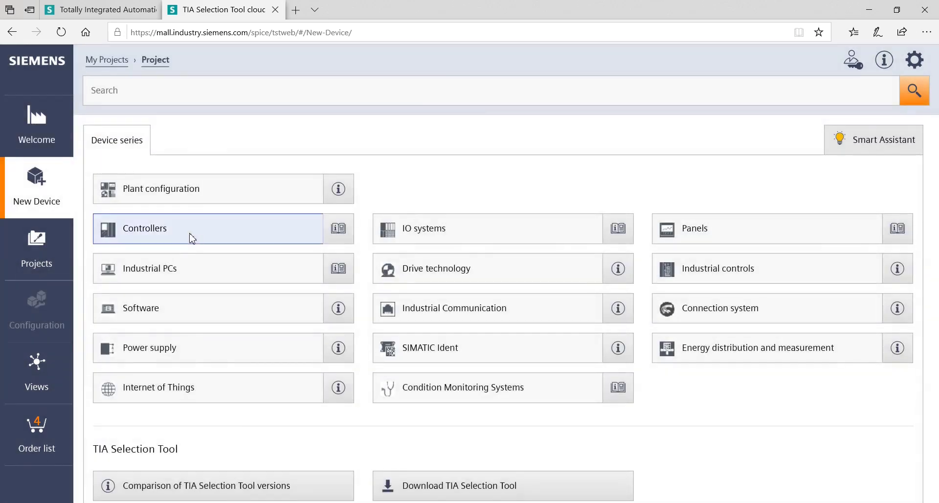
{"action": "left_click", "coordinate": [191, 238]}
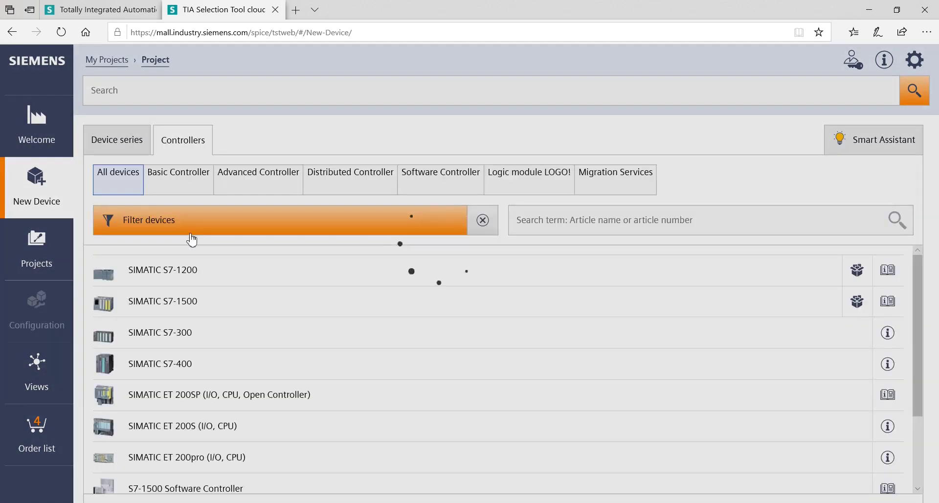
{"action": "left_click", "coordinate": [172, 277]}
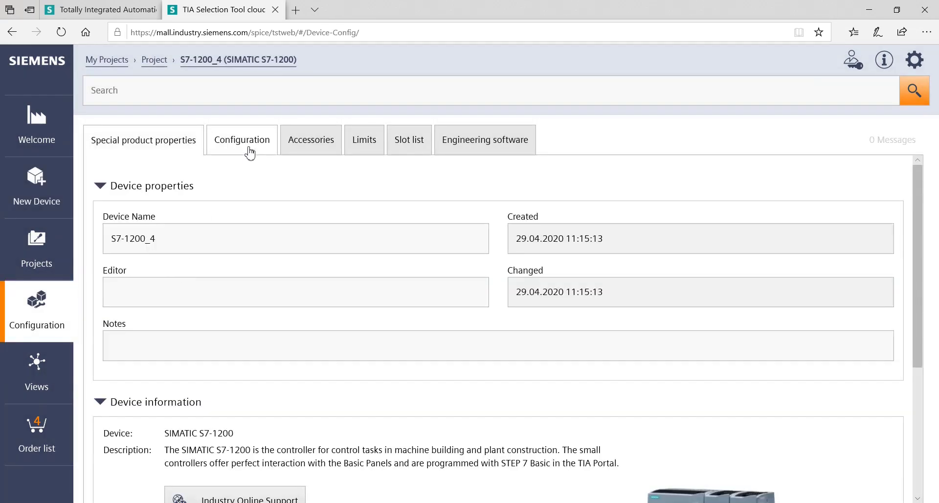
{"action": "left_click", "coordinate": [250, 152]}
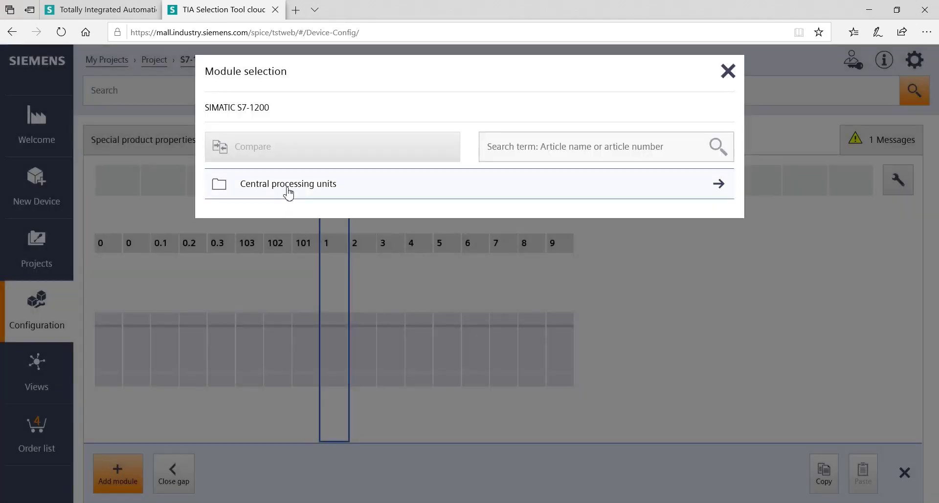
{"action": "left_click", "coordinate": [288, 193]}
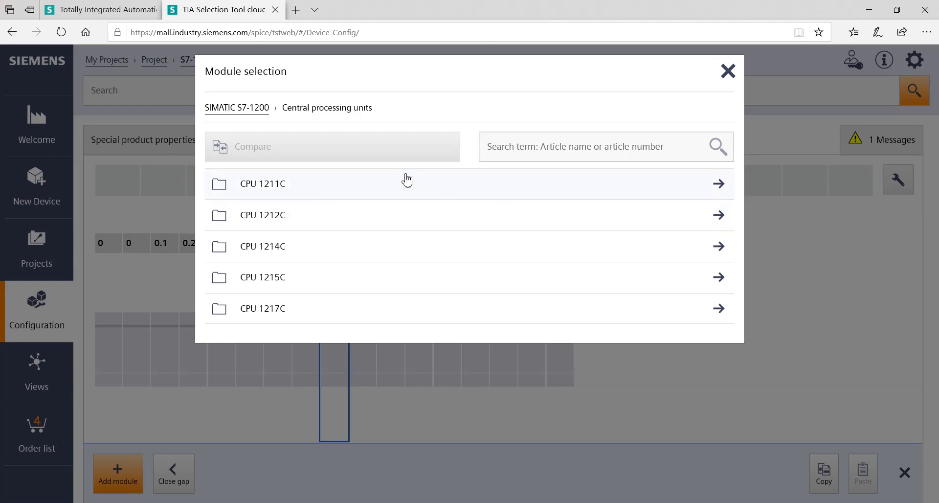
{"action": "left_click", "coordinate": [291, 190]}
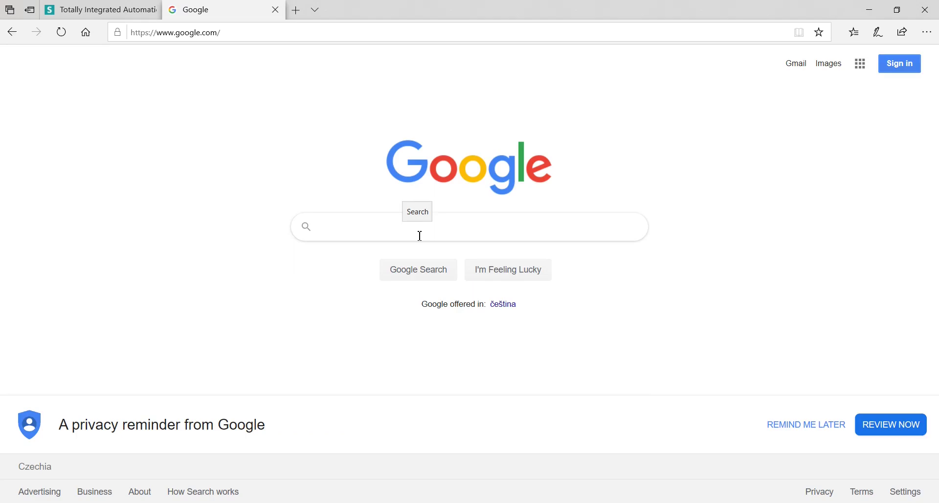
Search the web for 's7 1200 manual' and browse the results
{"action": "type", "text": "s7 1200"}
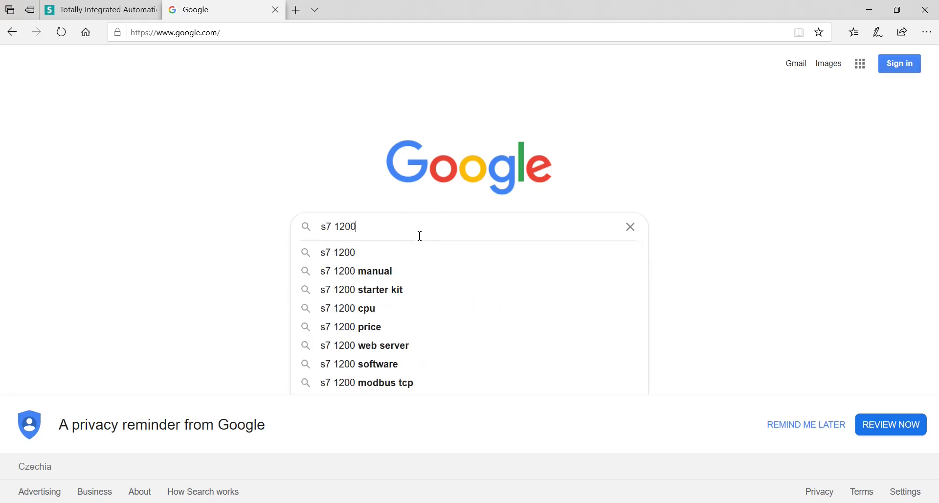
{"action": "type", "text": " manual"}
{"action": "key", "text": "Return"}
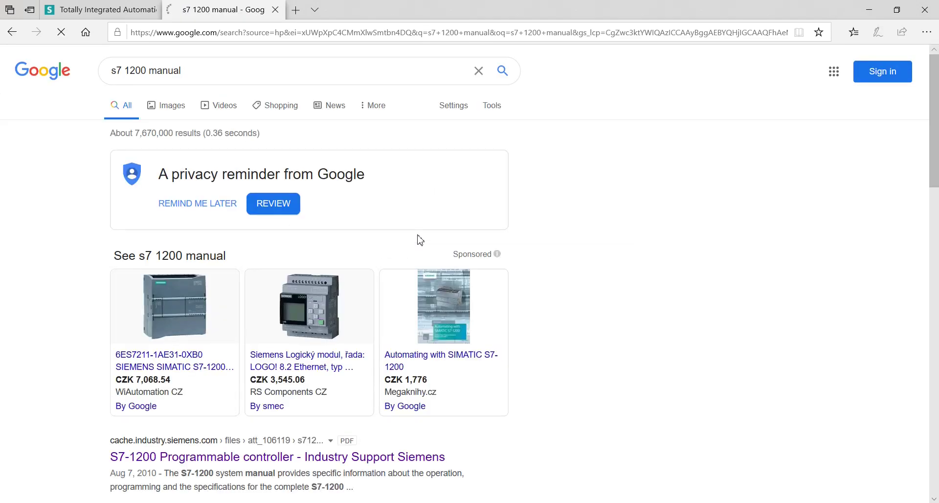
{"action": "scroll", "coordinate": [419, 262], "scroll_direction": "down", "scroll_amount": 4}
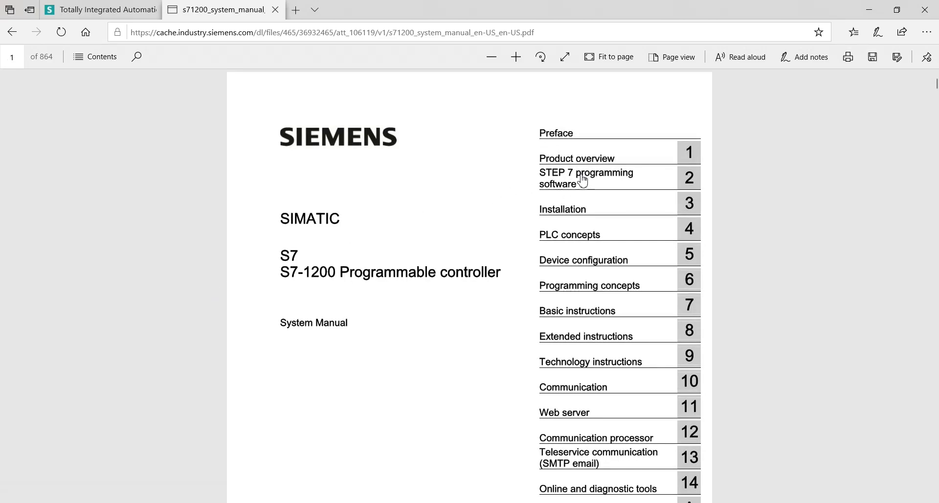
{"action": "scroll", "coordinate": [583, 181], "scroll_direction": "down", "scroll_amount": 8}
{"action": "scroll", "coordinate": [583, 180], "scroll_direction": "up", "scroll_amount": 6}
{"action": "scroll", "coordinate": [594, 181], "scroll_direction": "up", "scroll_amount": 2}
{"action": "scroll", "coordinate": [612, 241], "scroll_direction": "down", "scroll_amount": 5}
{"action": "scroll", "coordinate": [615, 255], "scroll_direction": "down", "scroll_amount": 13}
{"action": "scroll", "coordinate": [615, 254], "scroll_direction": "down", "scroll_amount": 8}
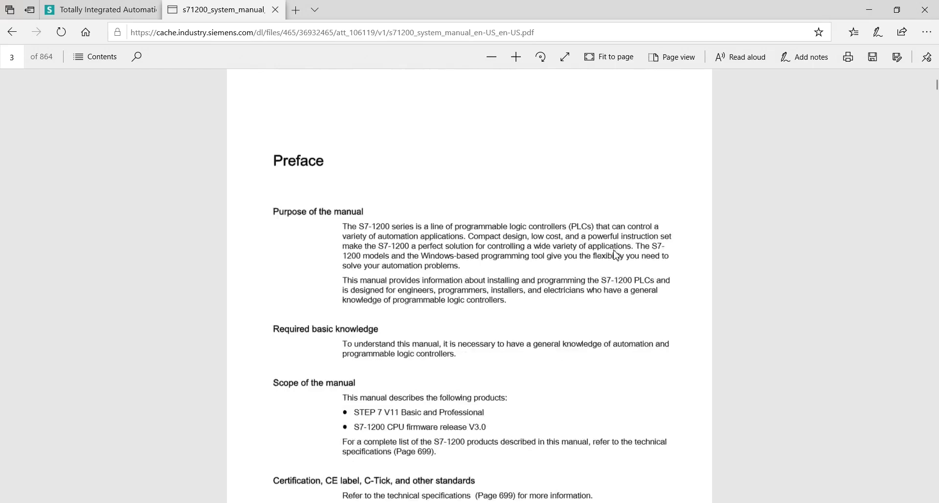
{"action": "scroll", "coordinate": [615, 252], "scroll_direction": "down", "scroll_amount": 6}
{"action": "scroll", "coordinate": [616, 250], "scroll_direction": "down", "scroll_amount": 7}
{"action": "scroll", "coordinate": [617, 249], "scroll_direction": "down", "scroll_amount": 9}
{"action": "scroll", "coordinate": [618, 252], "scroll_direction": "down", "scroll_amount": 6}
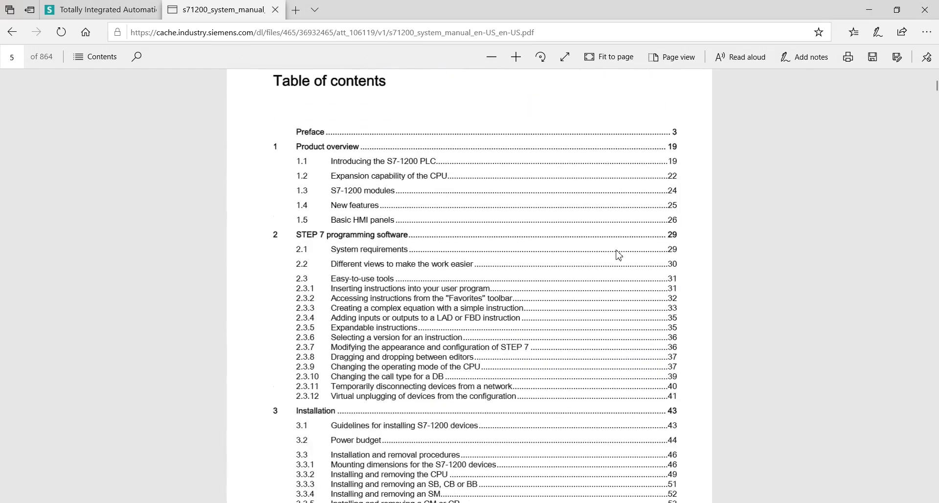
Jump from the manual's contents to section 1.1, Introducing the S7-1200 PLC
{"action": "double_click", "coordinate": [416, 160]}
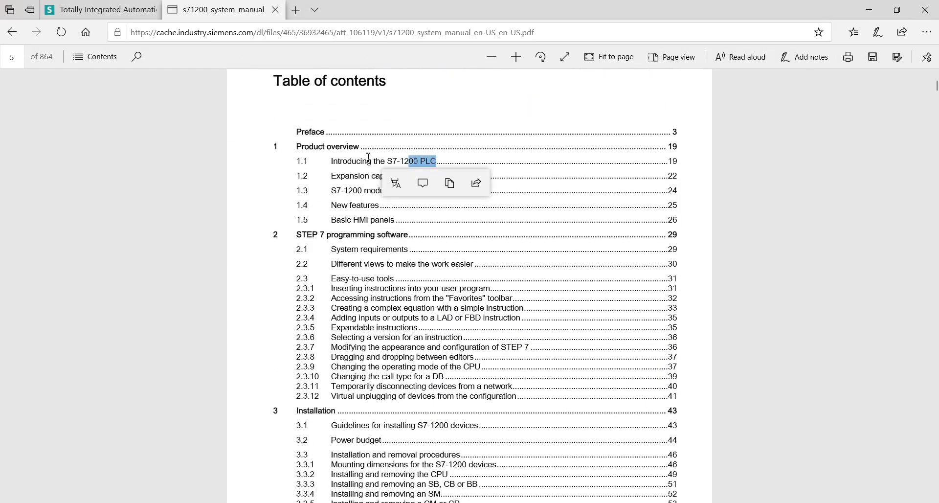
{"action": "left_click_drag", "start_coordinate": [332, 161], "coordinate": [448, 172]}
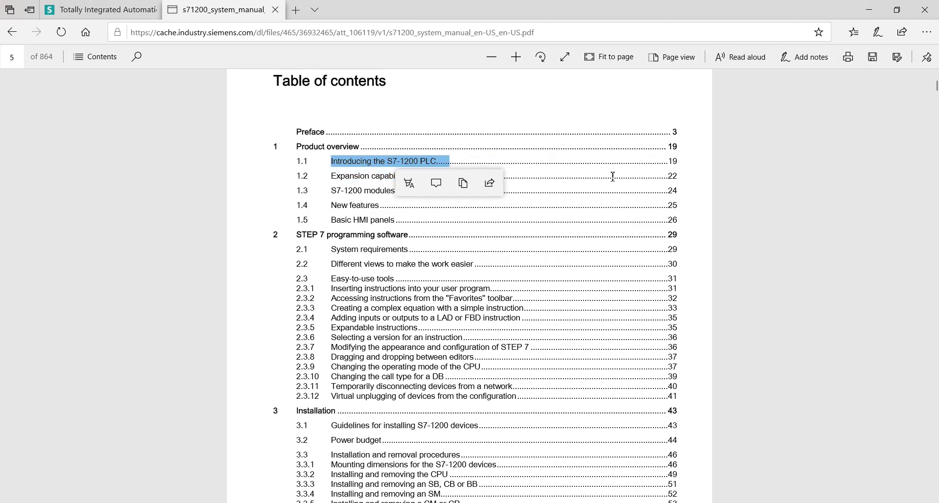
{"action": "left_click", "coordinate": [677, 168]}
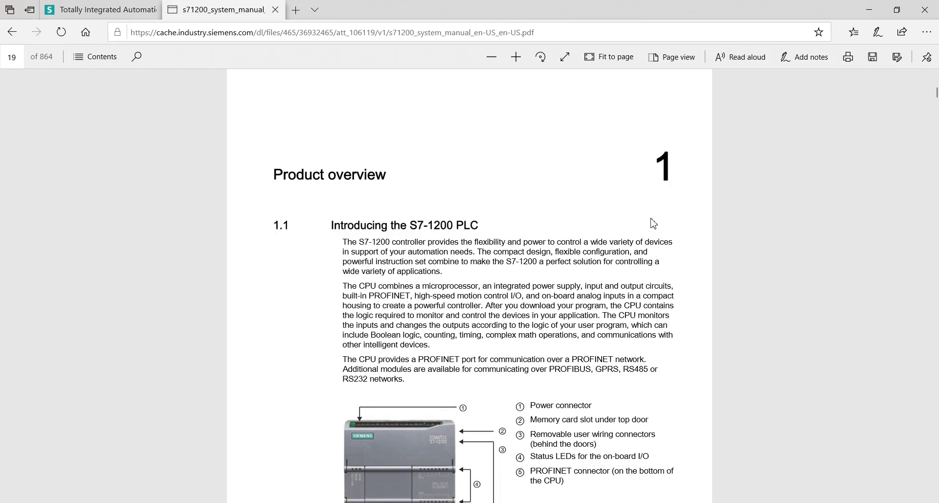
{"action": "scroll", "coordinate": [653, 221], "scroll_direction": "down", "scroll_amount": 3}
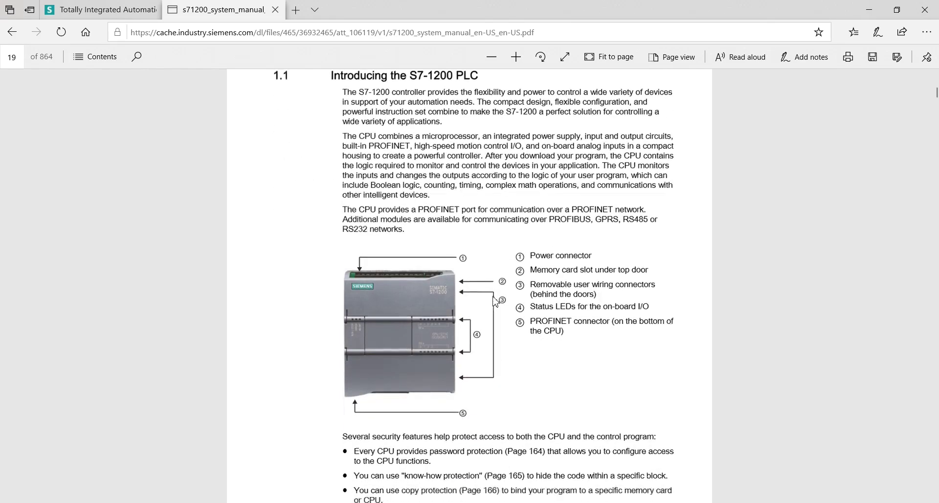
{"action": "scroll", "coordinate": [495, 297], "scroll_direction": "down", "scroll_amount": 8}
{"action": "scroll", "coordinate": [496, 297], "scroll_direction": "down", "scroll_amount": 2}
{"action": "scroll", "coordinate": [495, 297], "scroll_direction": "down", "scroll_amount": 1}
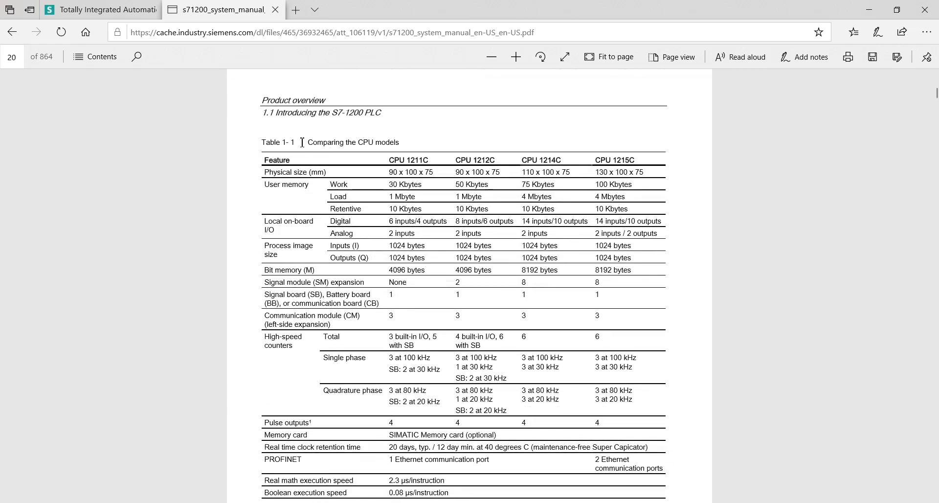
Highlight the on-board I/O, signal module, signal board and CM rows of the CPU comparison table
{"action": "left_click_drag", "start_coordinate": [292, 142], "coordinate": [400, 142]}
{"action": "left_click", "coordinate": [405, 140]}
{"action": "left_click_drag", "start_coordinate": [271, 222], "coordinate": [666, 237]}
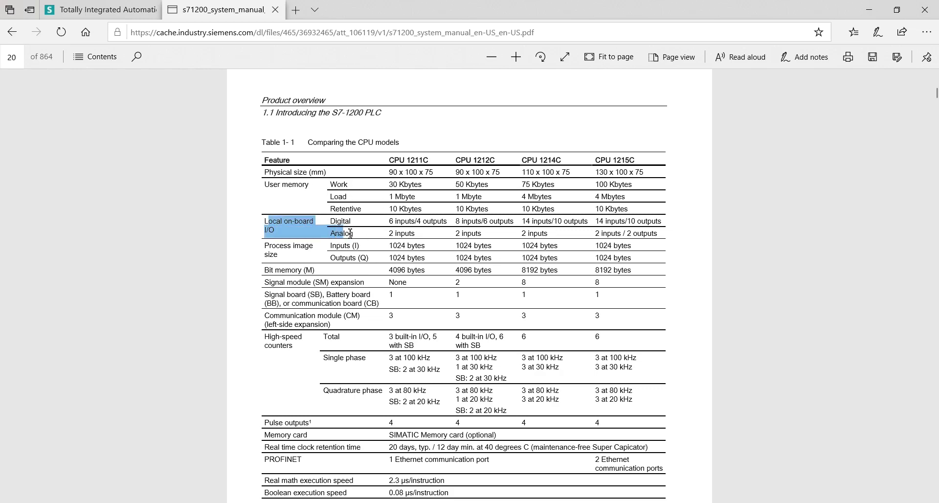
{"action": "left_click", "coordinate": [629, 234]}
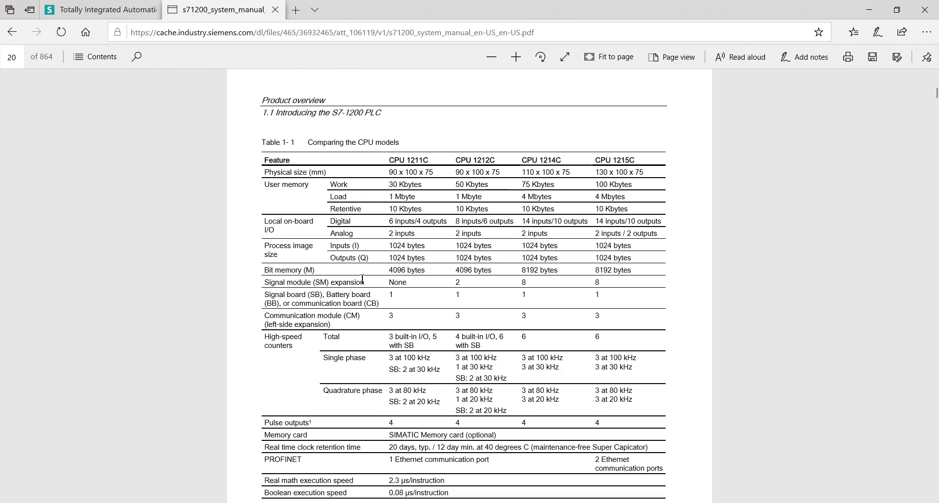
{"action": "left_click_drag", "start_coordinate": [286, 289], "coordinate": [612, 285]}
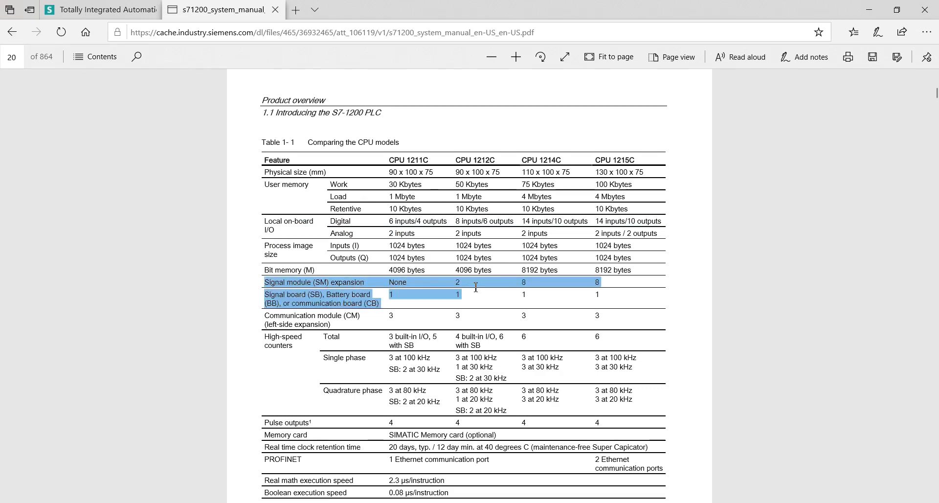
{"action": "scroll", "coordinate": [611, 289], "scroll_direction": "up", "scroll_amount": 5}
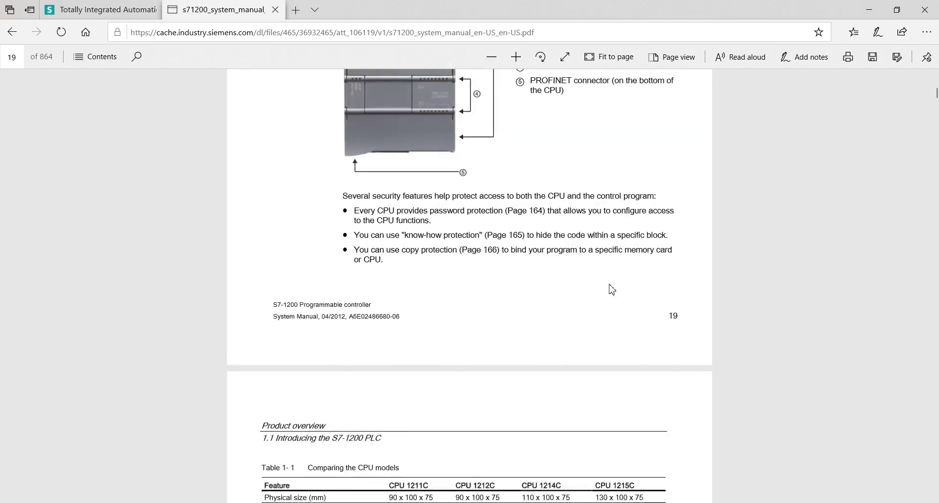
{"action": "scroll", "coordinate": [488, 264], "scroll_direction": "down", "scroll_amount": 5}
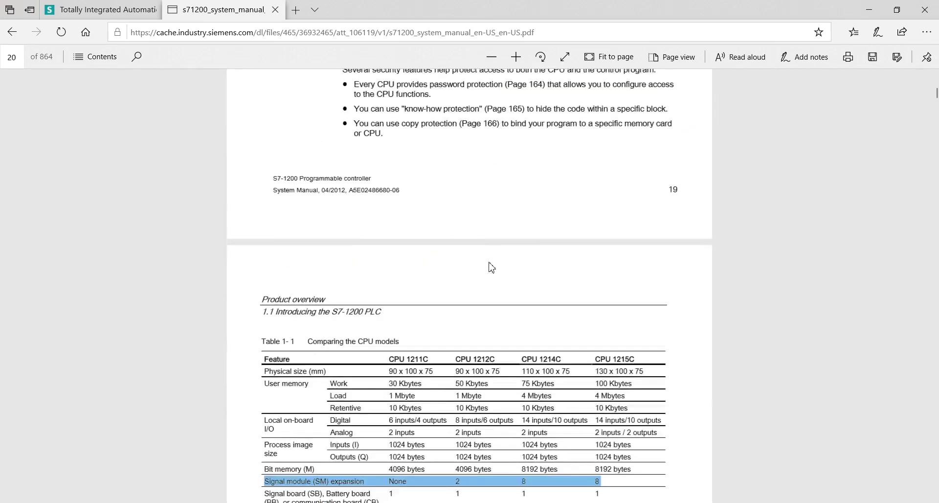
{"action": "left_click_drag", "start_coordinate": [316, 359], "coordinate": [610, 363]}
{"action": "scroll", "coordinate": [549, 283], "scroll_direction": "up", "scroll_amount": 5}
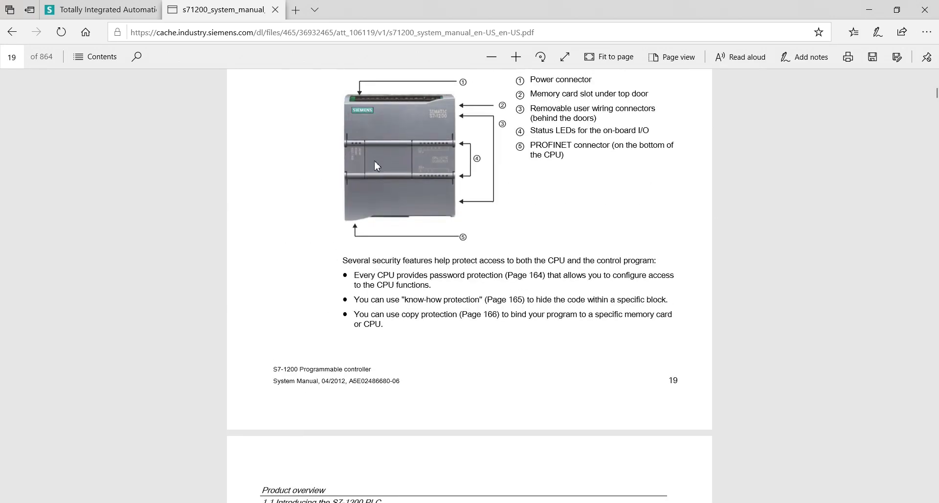
{"action": "scroll", "coordinate": [391, 160], "scroll_direction": "down", "scroll_amount": 5}
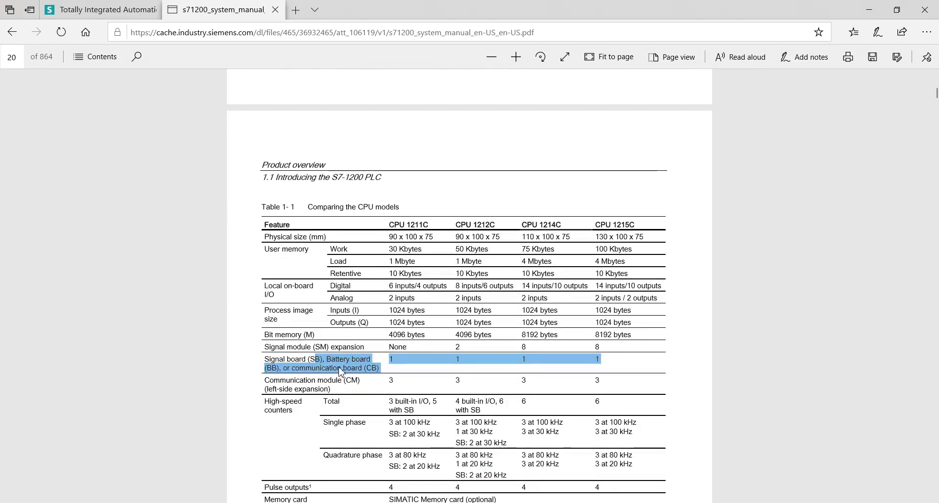
{"action": "left_click_drag", "start_coordinate": [323, 380], "coordinate": [613, 386]}
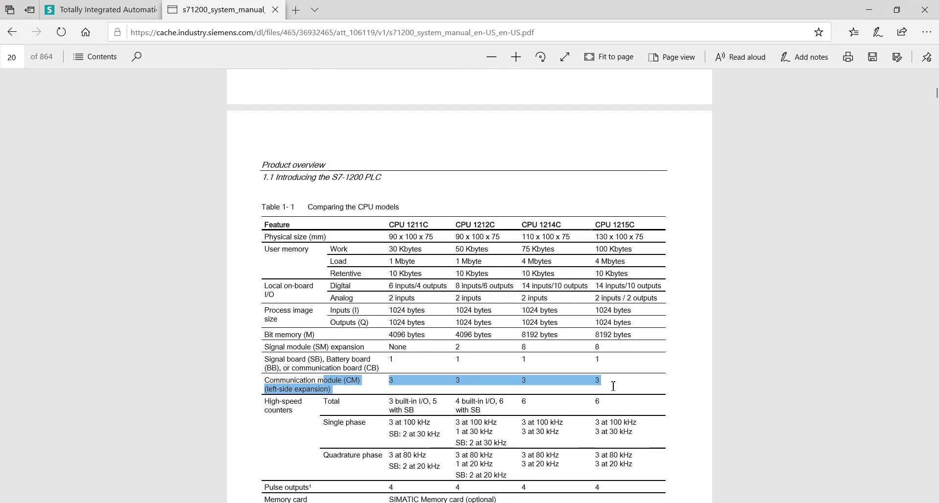
{"action": "scroll", "coordinate": [614, 385], "scroll_direction": "up", "scroll_amount": 1}
{"action": "scroll", "coordinate": [300, 138], "scroll_direction": "up", "scroll_amount": 5}
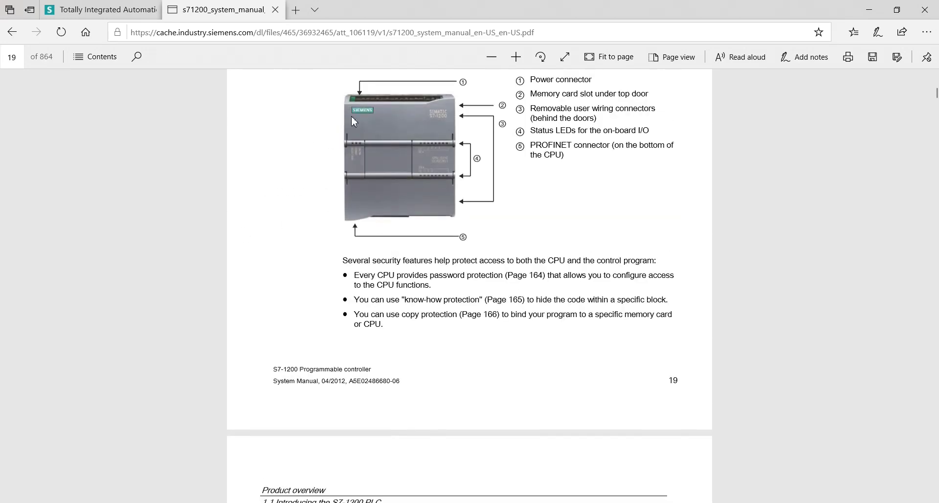
{"action": "scroll", "coordinate": [293, 137], "scroll_direction": "down", "scroll_amount": 8}
Mark the 8 signal modules allowed for CPU 1214C and return to the TIA Portal tab
{"action": "double_click", "coordinate": [523, 281]}
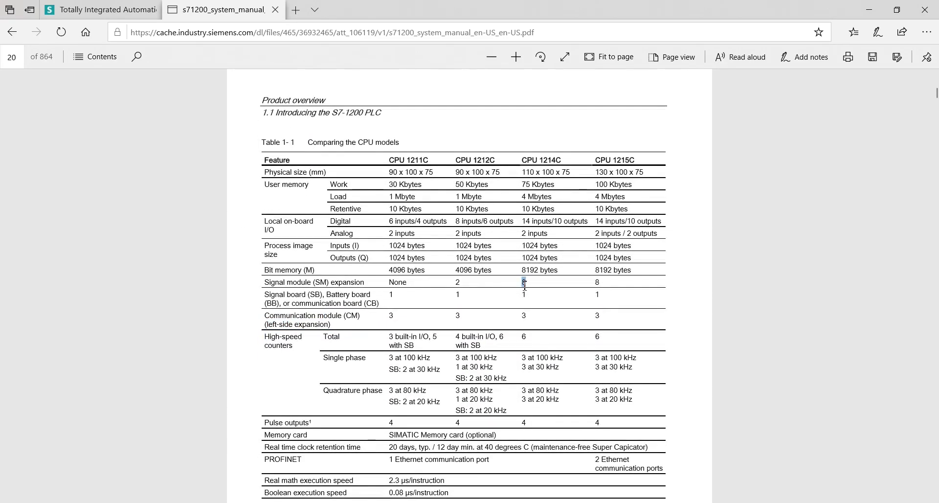
{"action": "left_click_drag", "start_coordinate": [565, 160], "coordinate": [527, 161]}
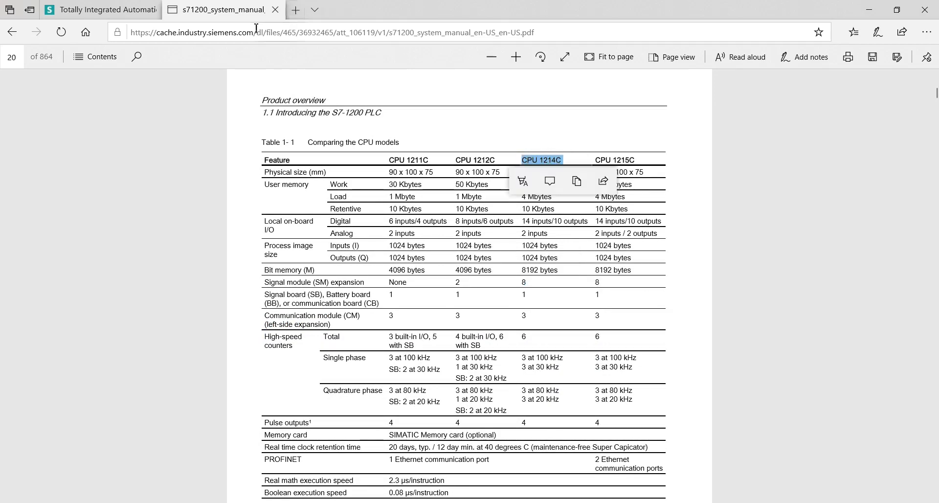
{"action": "left_click", "coordinate": [122, 15]}
Open the TIA Selection Tool cloud site from the address bar suggestions for 'tia se'
{"action": "left_click", "coordinate": [188, 32]}
{"action": "type", "text": "t"}
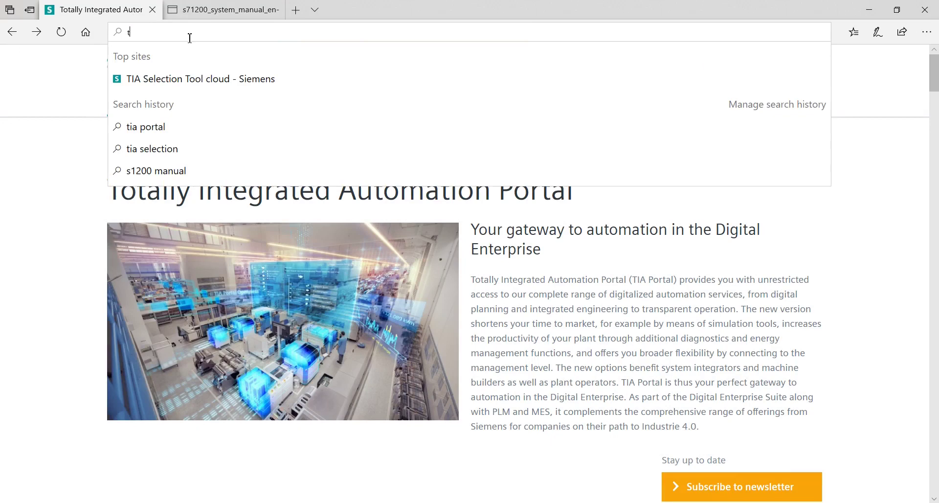
{"action": "type", "text": "ia selection"}
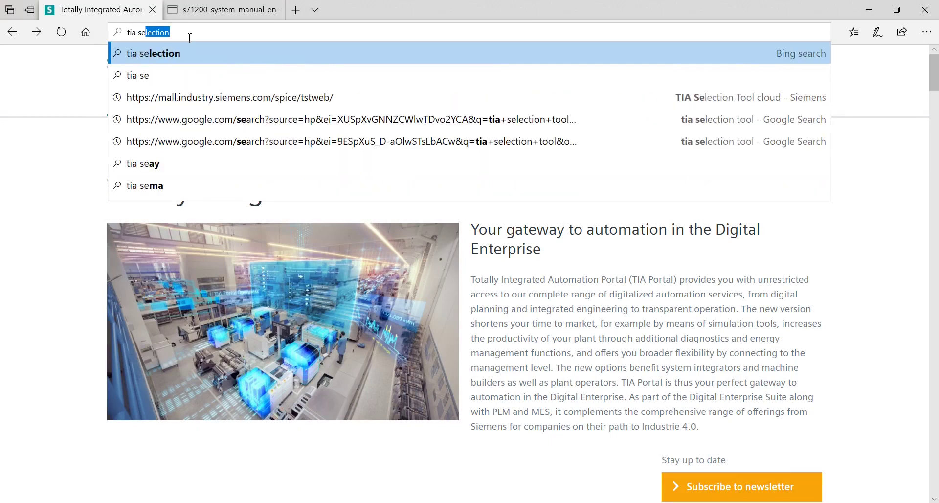
{"action": "key", "text": "Down"}
{"action": "key", "text": "Down"}
{"action": "key", "text": "Return"}
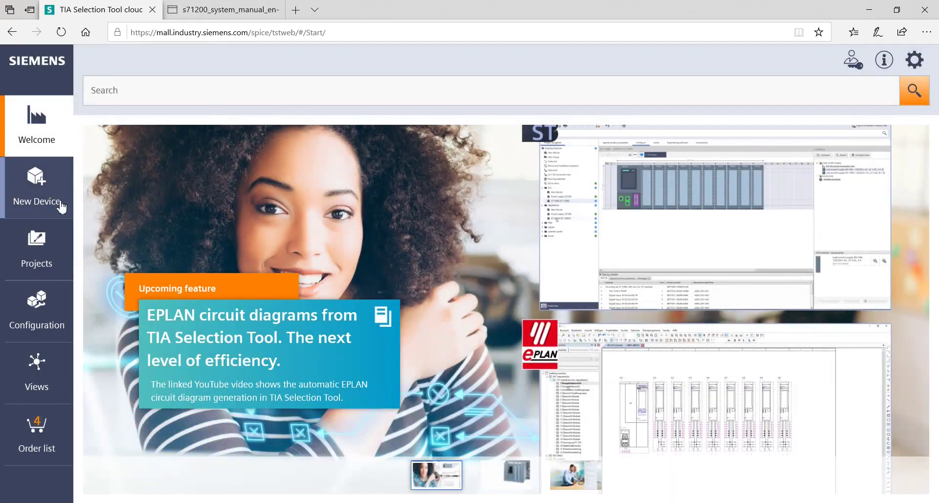
Create a new S7-1200 controller and insert the CPU 1214C DC/DC/DC into slot 1
{"action": "left_click", "coordinate": [38, 205]}
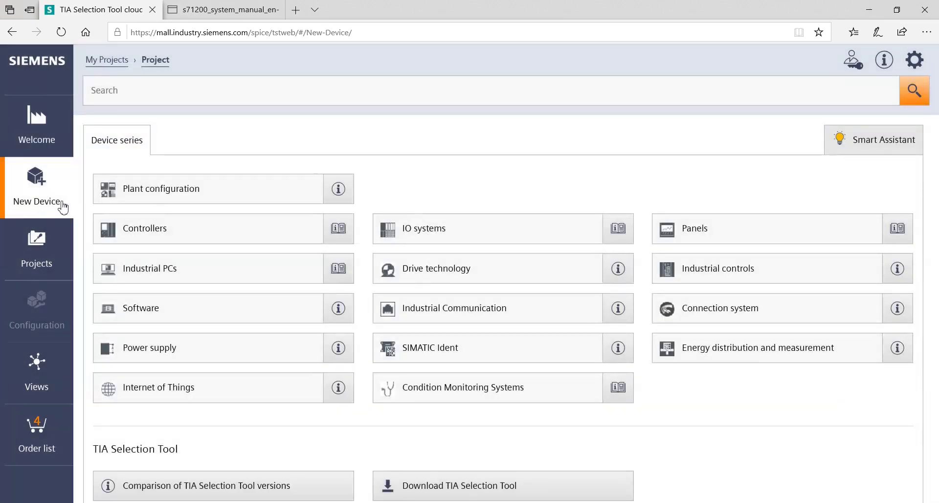
{"action": "left_click", "coordinate": [169, 227]}
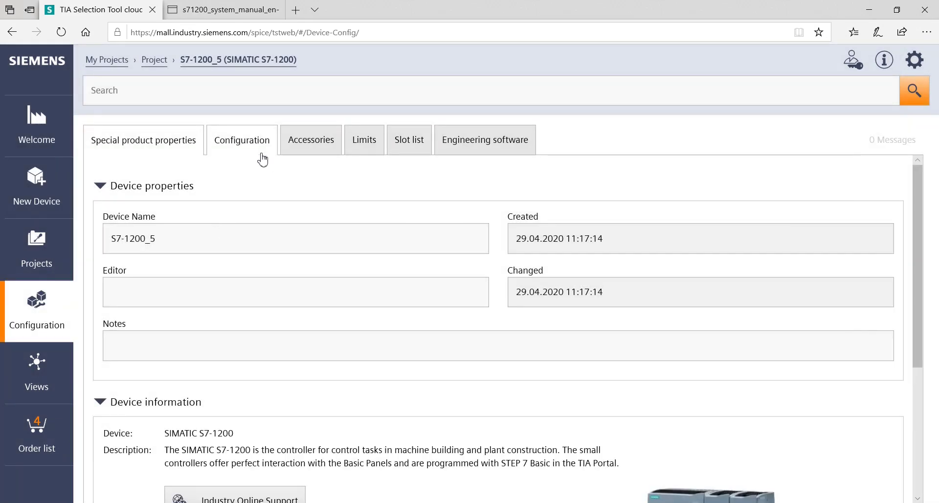
{"action": "left_click", "coordinate": [259, 153]}
{"action": "left_click", "coordinate": [336, 284]}
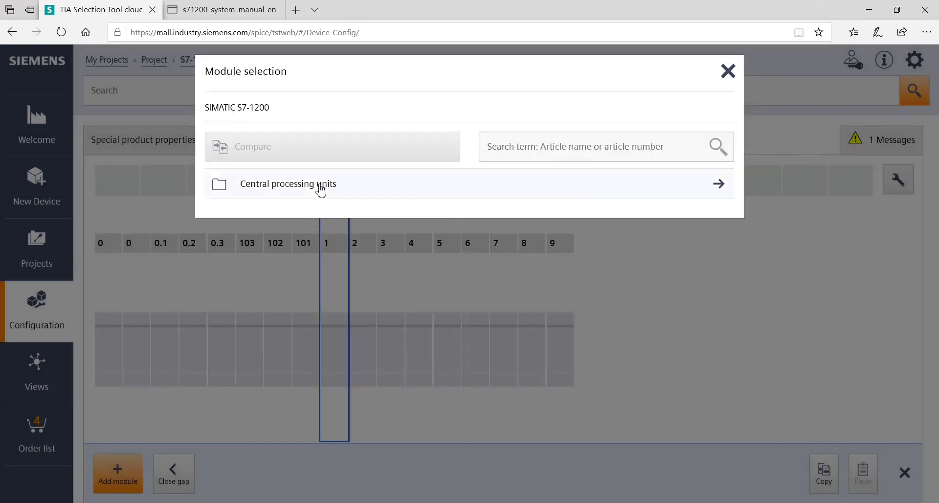
{"action": "left_click", "coordinate": [320, 189]}
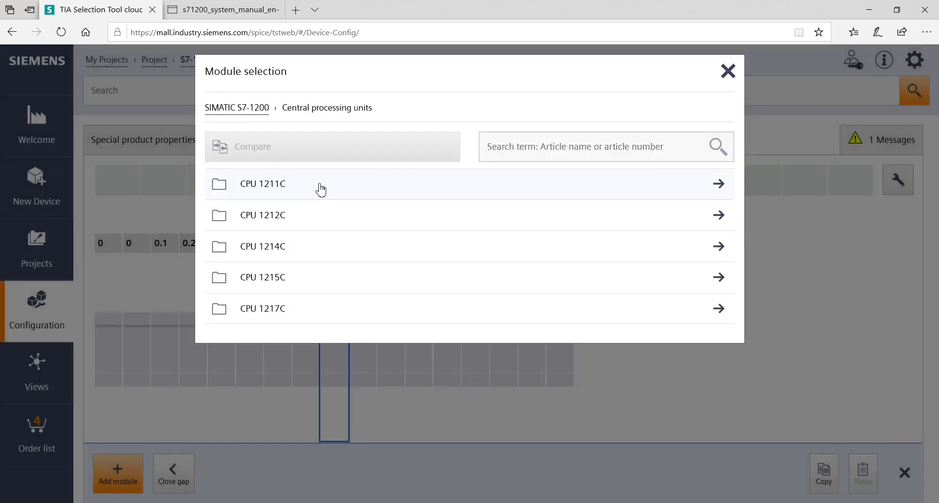
{"action": "left_click", "coordinate": [277, 247]}
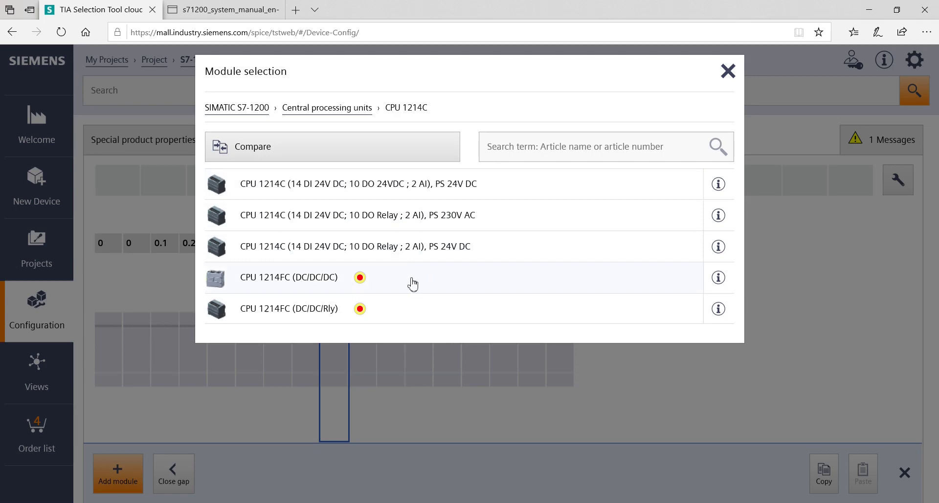
{"action": "left_click", "coordinate": [408, 192]}
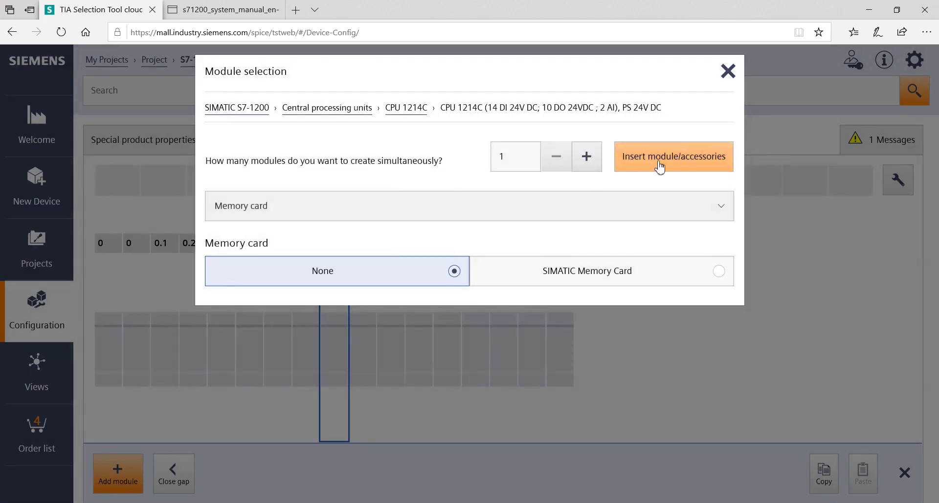
{"action": "left_click", "coordinate": [658, 165]}
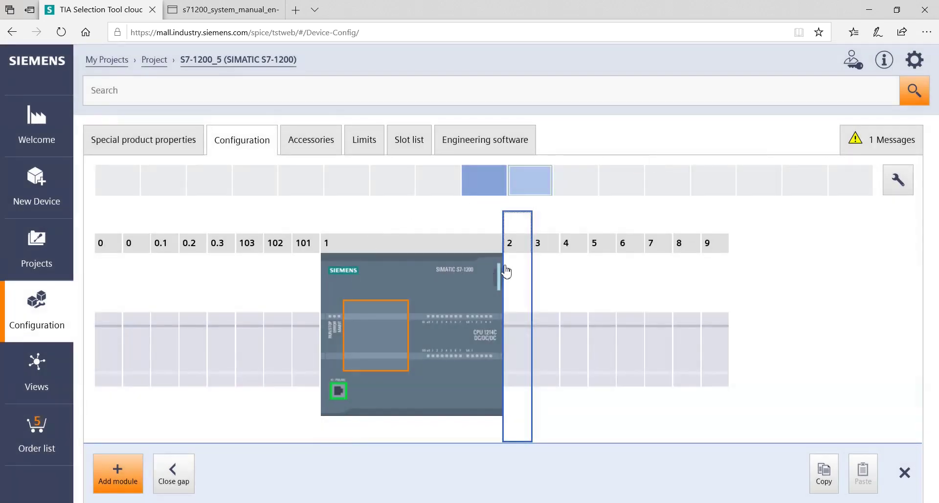
Insert an SM 1221 digital input module, 8 DI 24V DC, into rack slot 2
{"action": "left_click", "coordinate": [514, 269]}
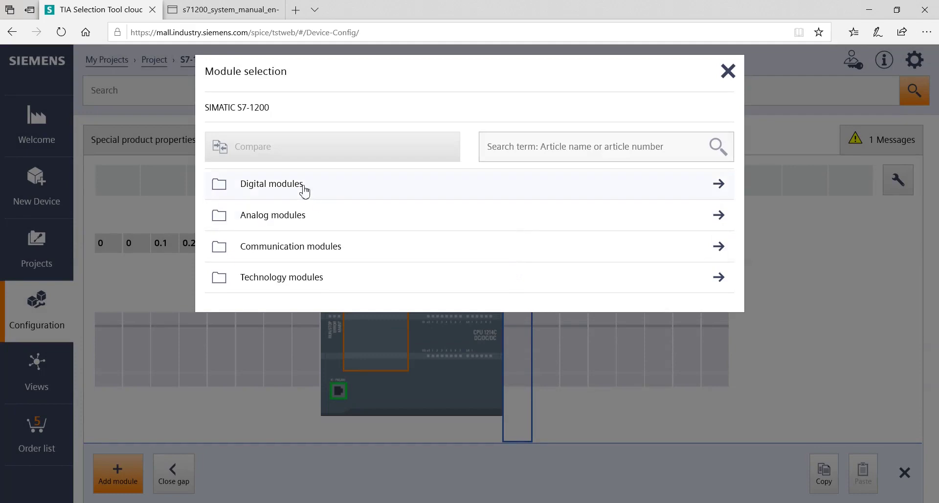
{"action": "left_click", "coordinate": [301, 186]}
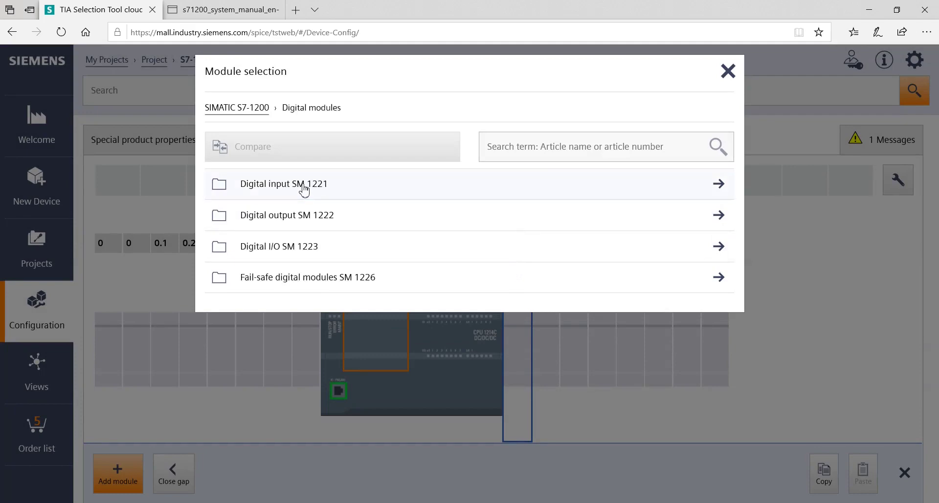
{"action": "left_click", "coordinate": [313, 196]}
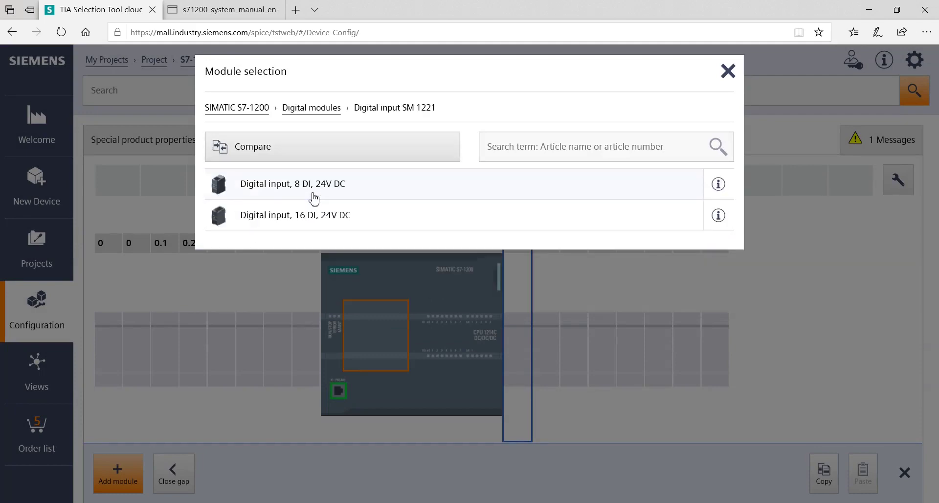
{"action": "left_click", "coordinate": [313, 197]}
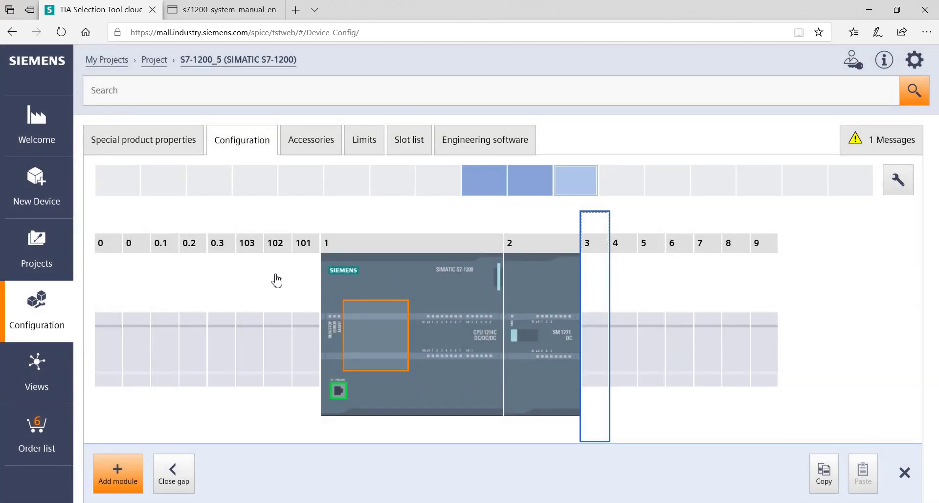
Check accessories, then scroll the S7-1200_5 limits: 22 DI, 10 DO, 13.5 W loss, 2 ms reaction
{"action": "left_click", "coordinate": [303, 150]}
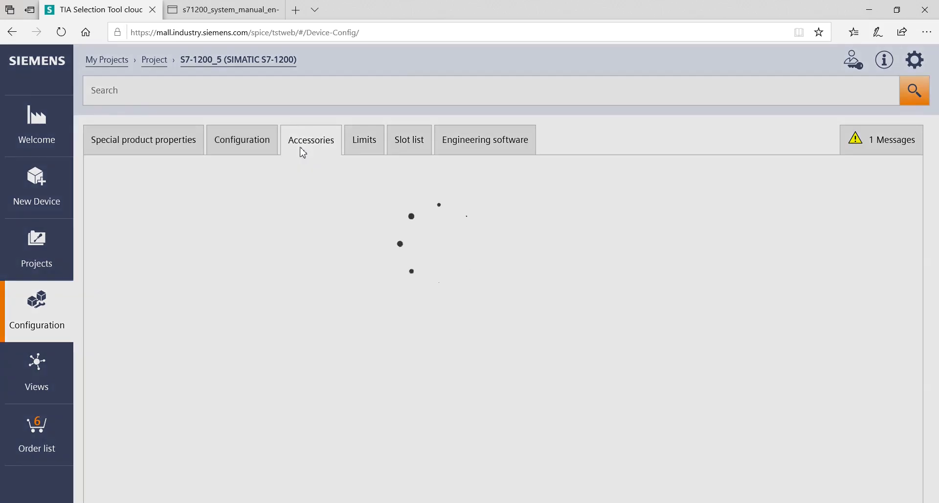
{"action": "left_click", "coordinate": [353, 147]}
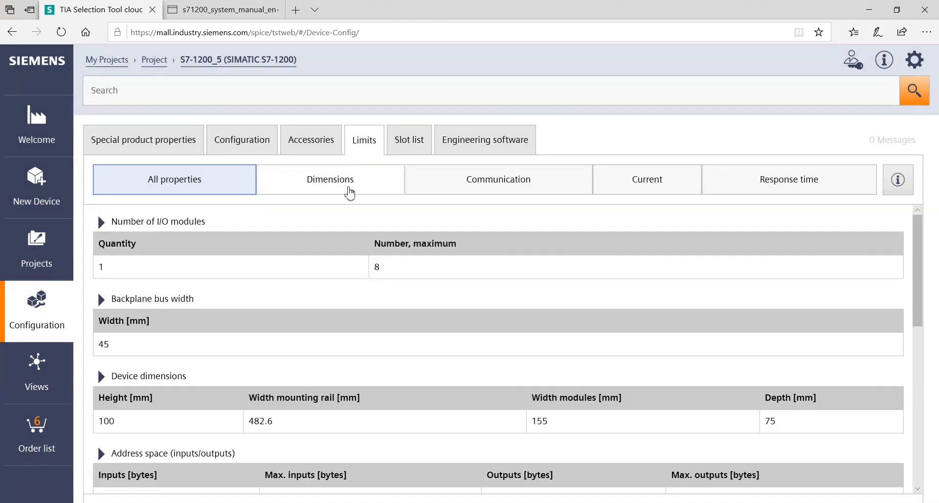
{"action": "scroll", "coordinate": [177, 406], "scroll_direction": "down", "scroll_amount": 1}
{"action": "scroll", "coordinate": [178, 407], "scroll_direction": "down", "scroll_amount": 1}
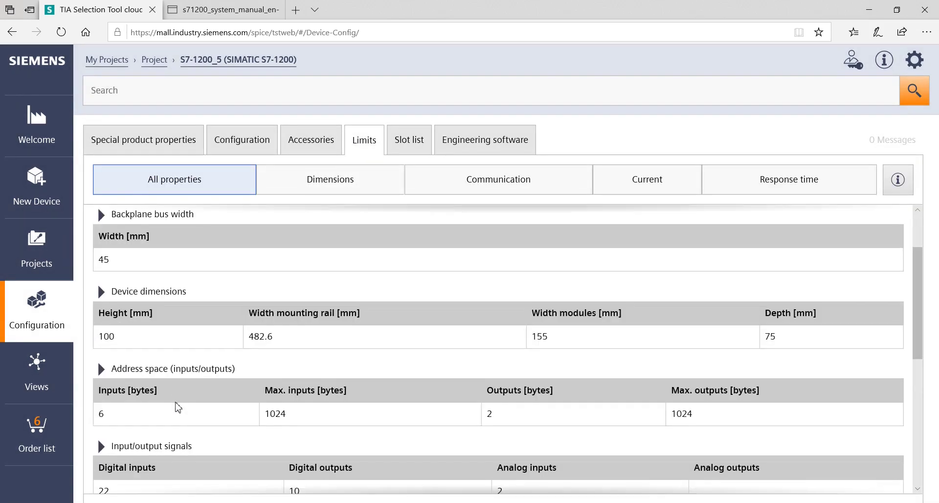
{"action": "scroll", "coordinate": [177, 407], "scroll_direction": "down", "scroll_amount": 1}
{"action": "scroll", "coordinate": [178, 407], "scroll_direction": "down", "scroll_amount": 2}
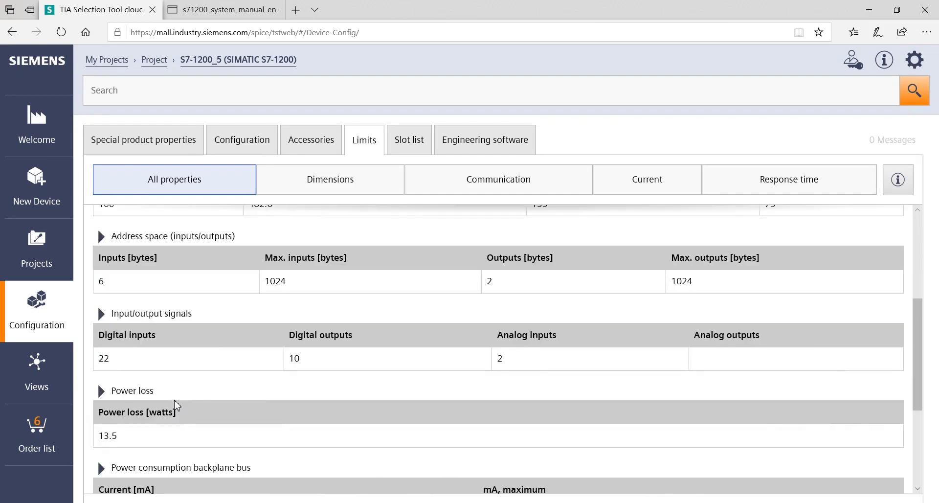
{"action": "scroll", "coordinate": [177, 406], "scroll_direction": "down", "scroll_amount": 1}
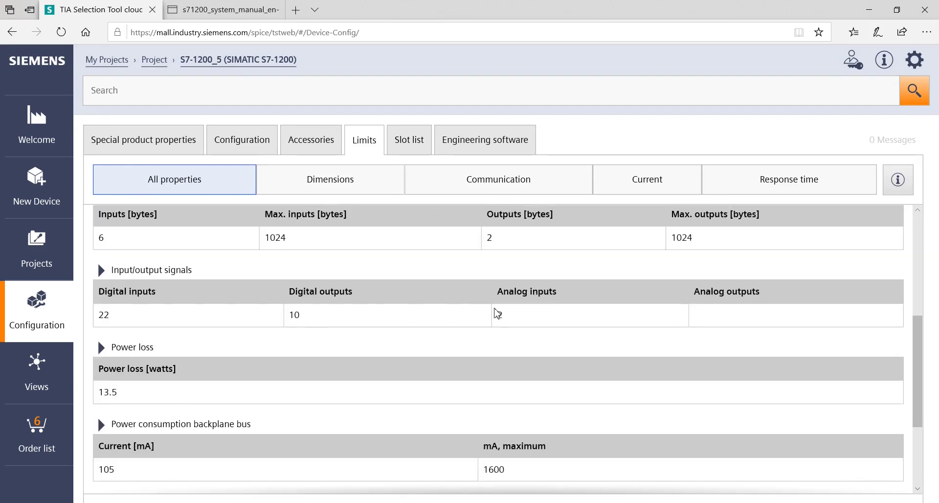
{"action": "scroll", "coordinate": [496, 314], "scroll_direction": "down", "scroll_amount": 2}
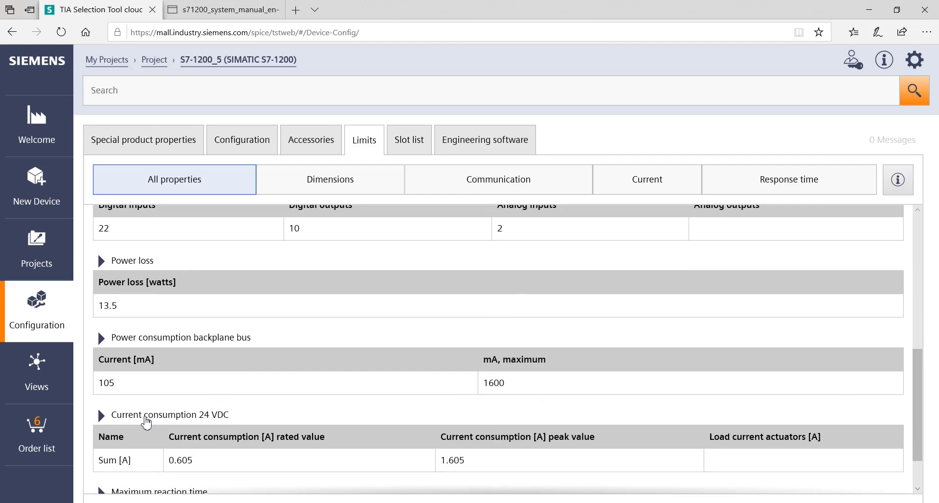
{"action": "scroll", "coordinate": [376, 387], "scroll_direction": "down", "scroll_amount": 1}
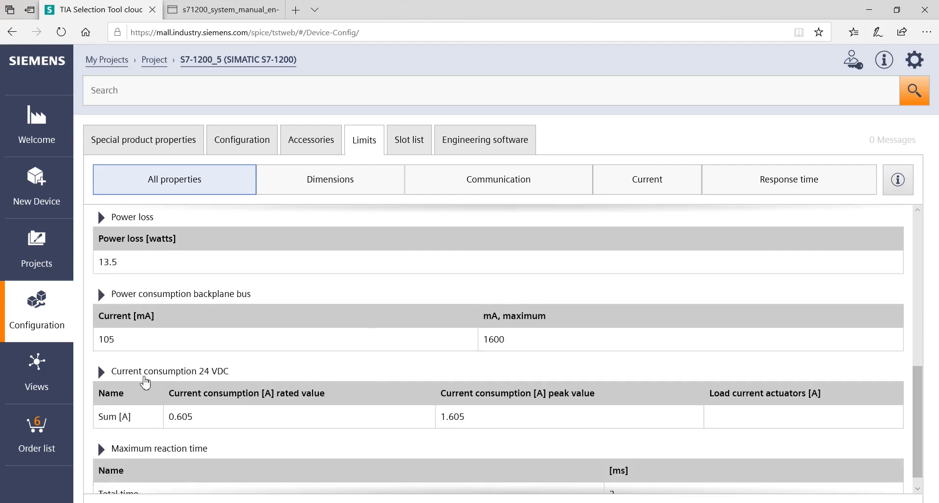
{"action": "scroll", "coordinate": [193, 433], "scroll_direction": "down", "scroll_amount": 1}
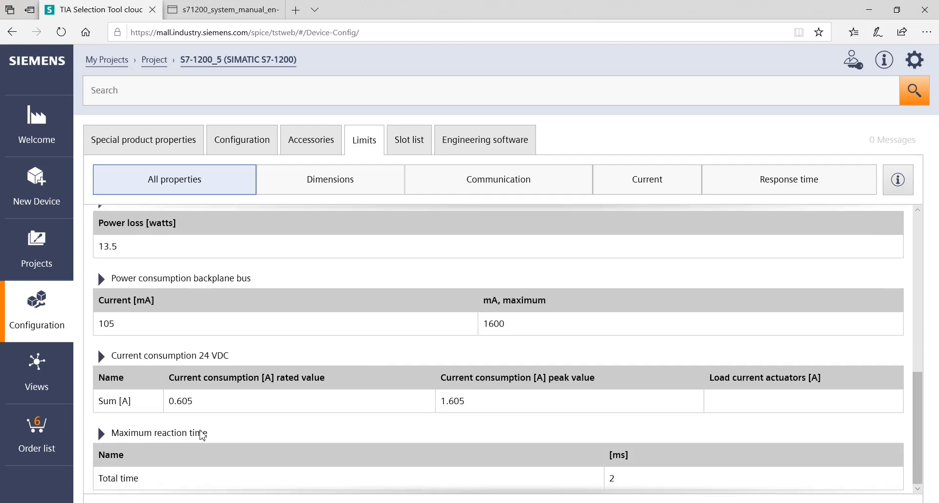